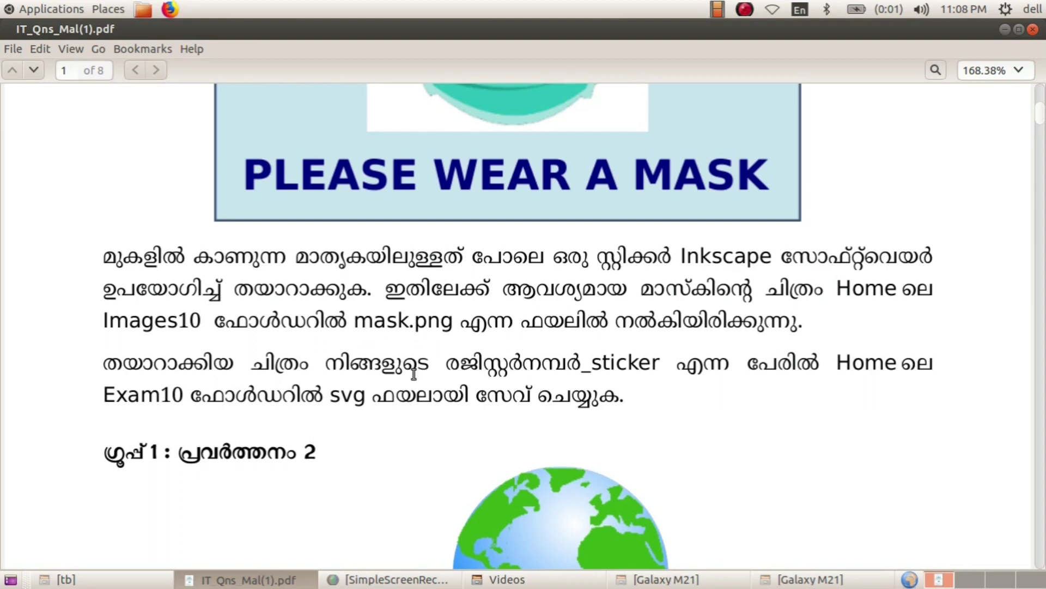
- Scroll up through the mask sticker task PDF, then launch Inkscape from the Applications menu
{"action": "scroll", "coordinate": [536, 393], "scroll_direction": "up", "scroll_amount": 3}
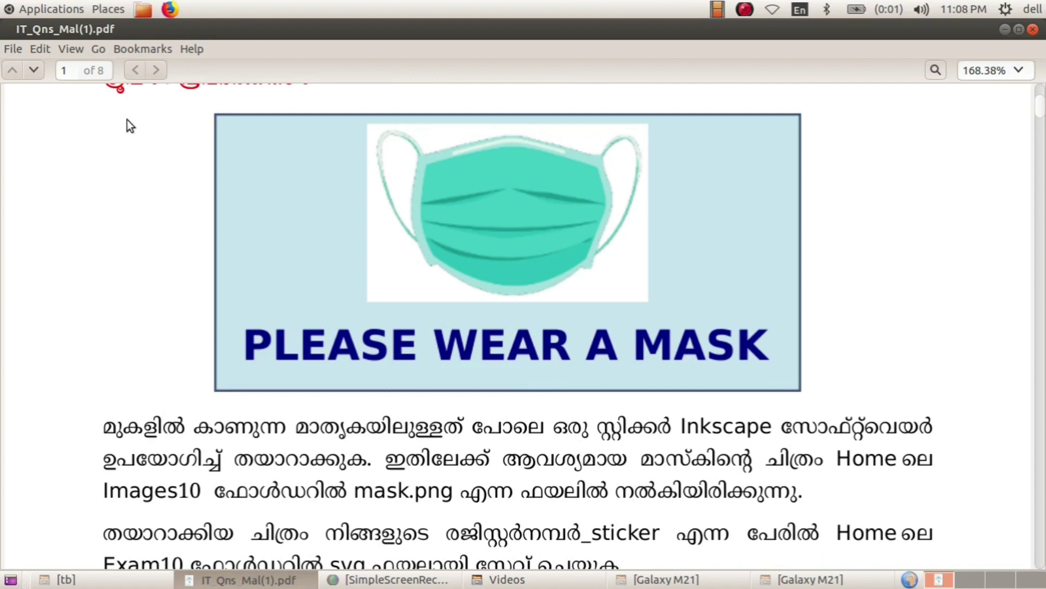
{"action": "left_click", "coordinate": [40, 8]}
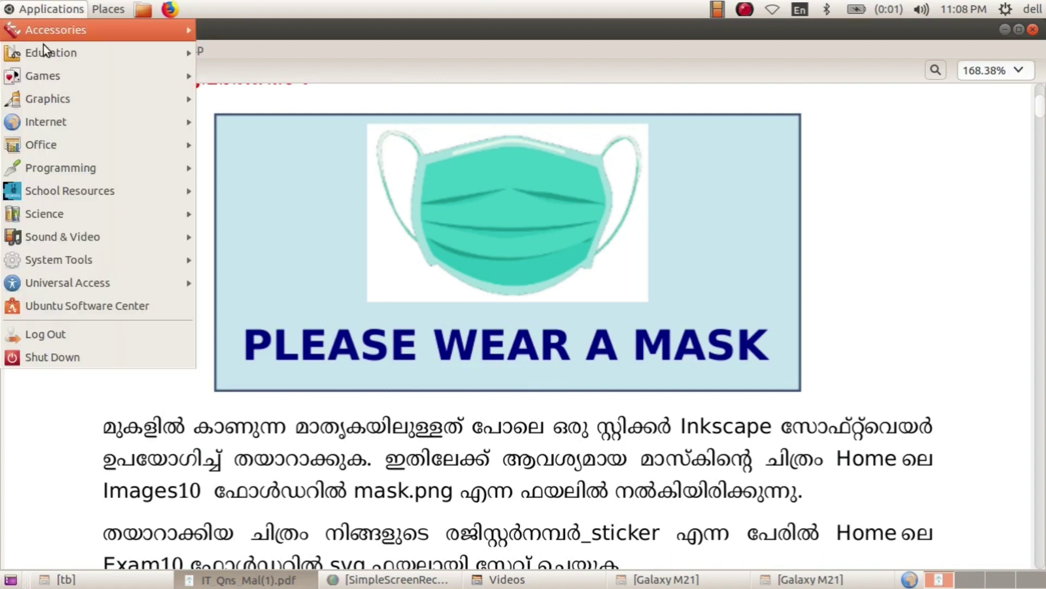
{"action": "mouse_move", "coordinate": [48, 100]}
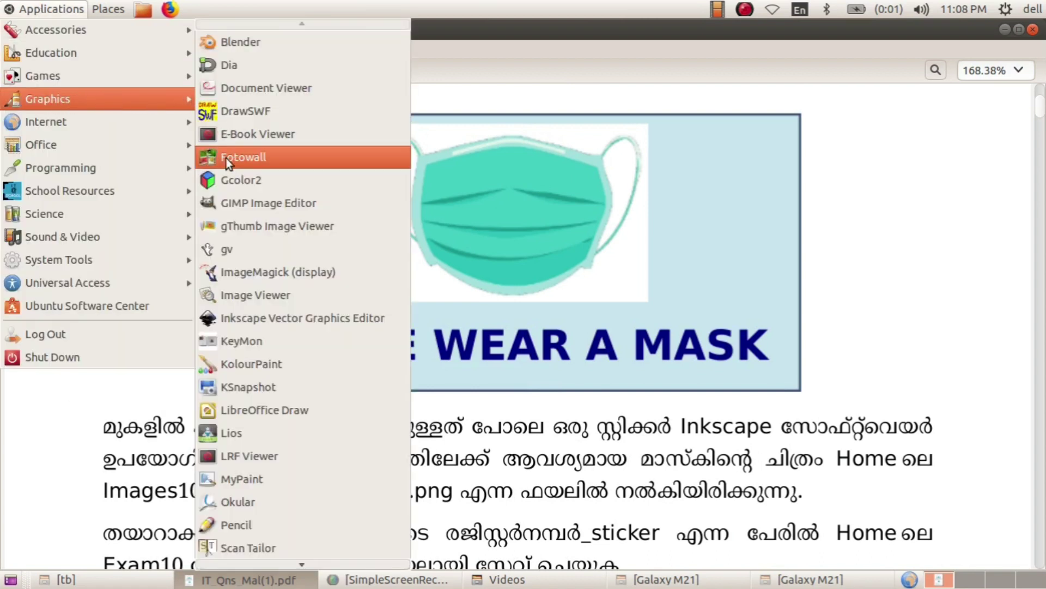
{"action": "left_click", "coordinate": [246, 321]}
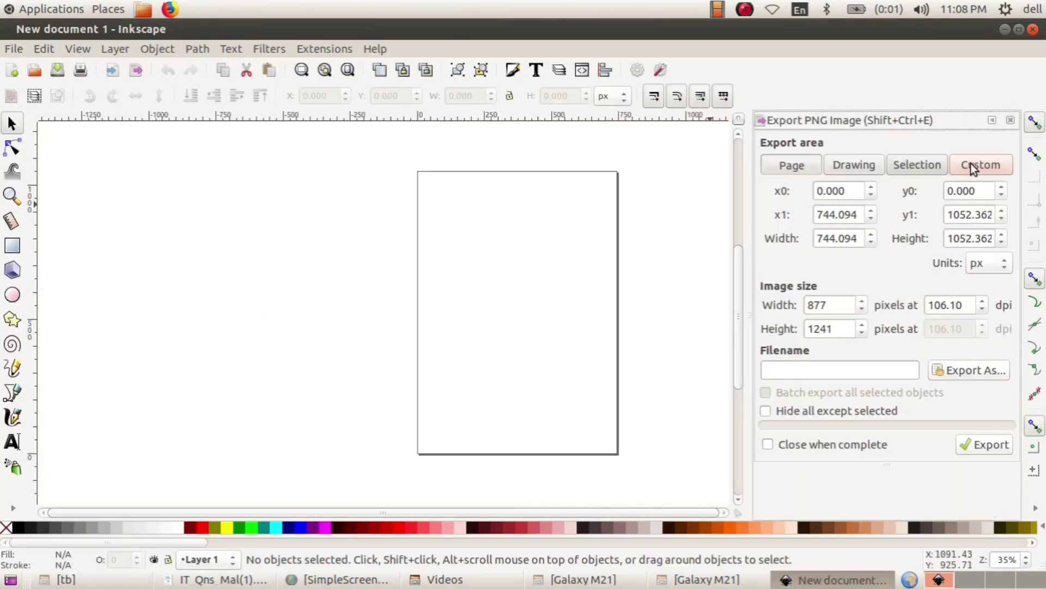
- Close the PNG export panel and turn off Show page border in Document Properties
{"action": "left_click", "coordinate": [1009, 121]}
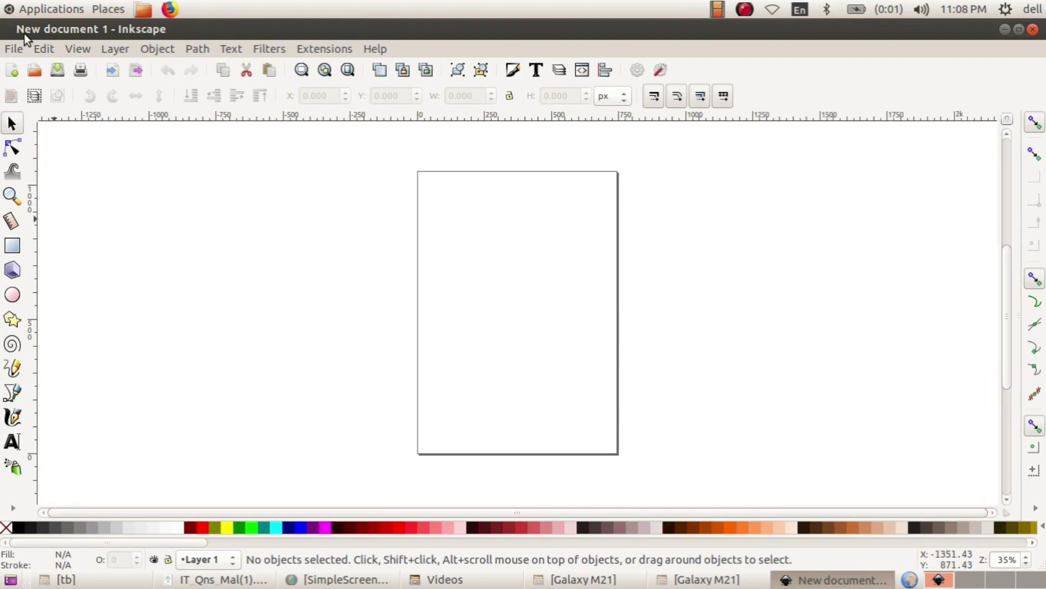
{"action": "left_click", "coordinate": [13, 49]}
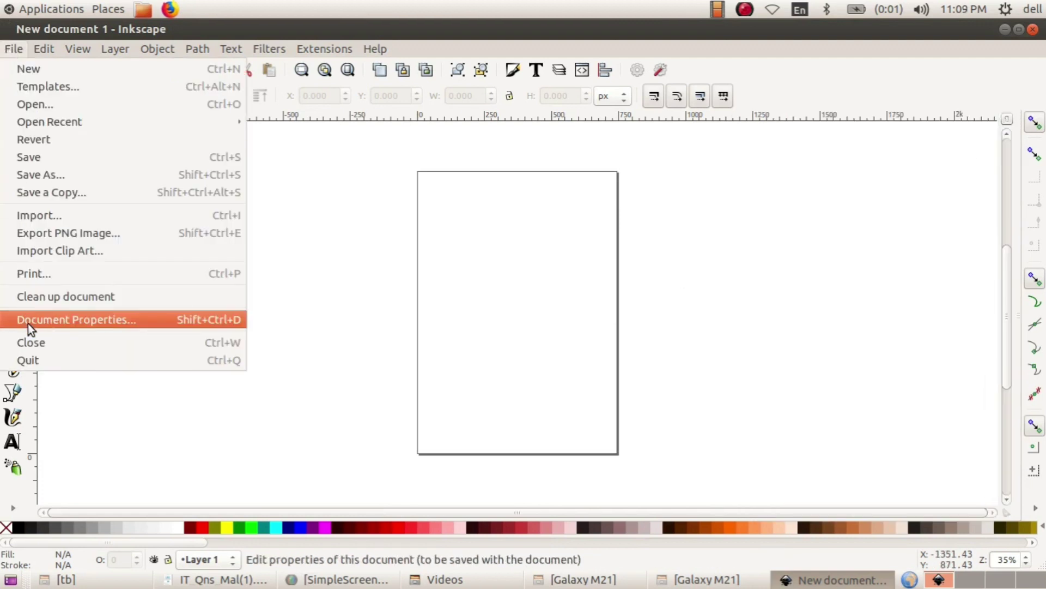
{"action": "left_click", "coordinate": [28, 322]}
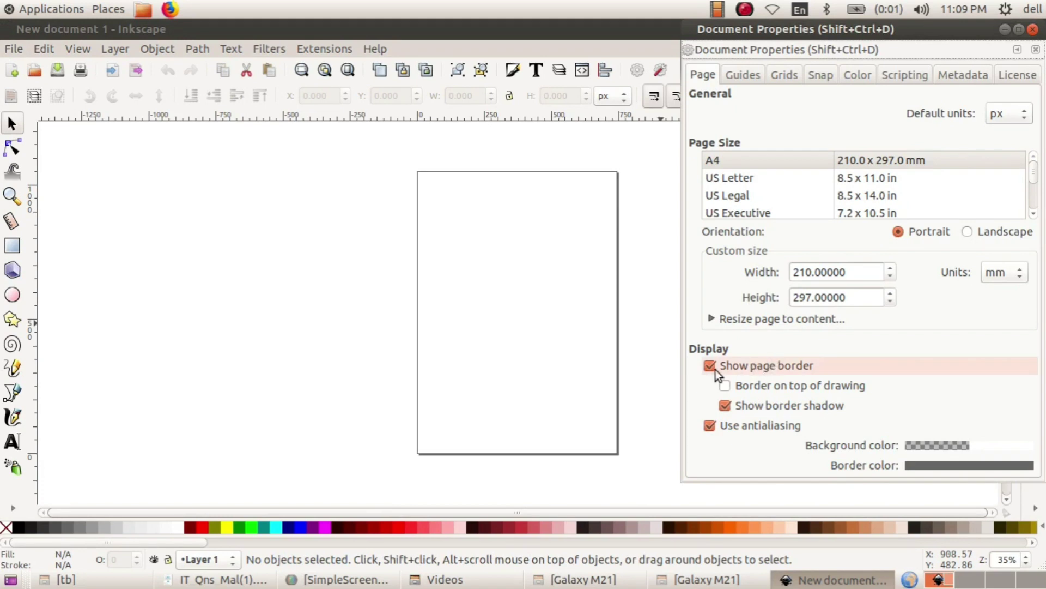
{"action": "left_click", "coordinate": [706, 365]}
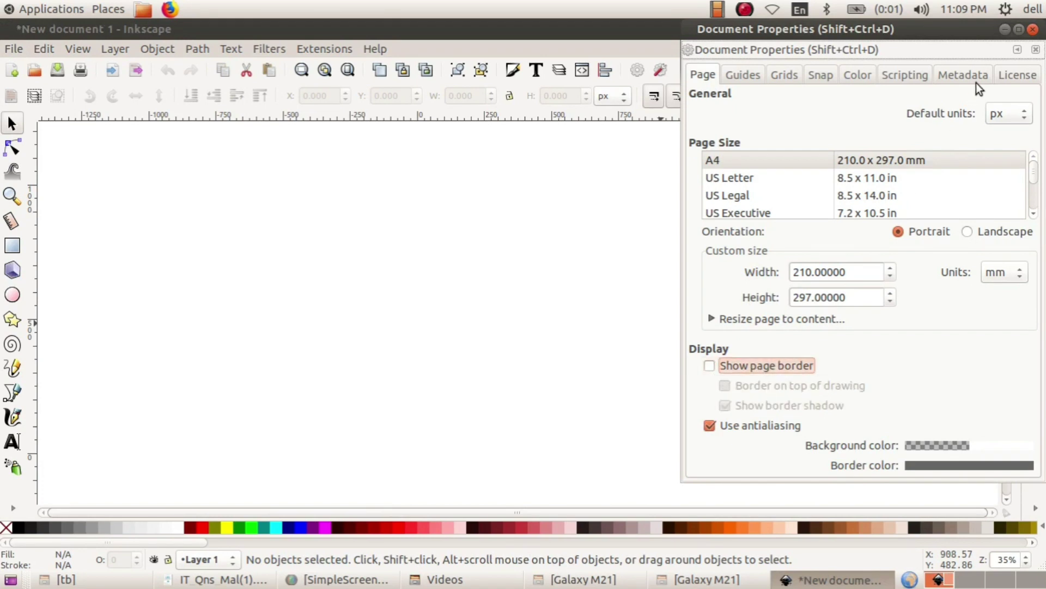
{"action": "left_click", "coordinate": [1036, 50]}
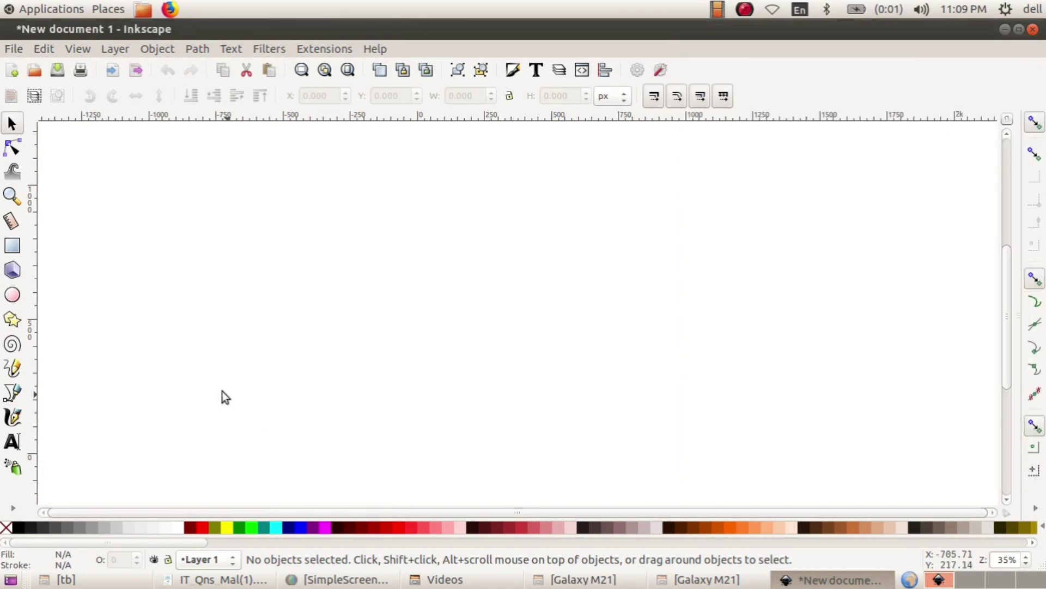
- Draw a large rectangle across the canvas and fill it with the Aqua cyan swatch
{"action": "left_click", "coordinate": [12, 246]}
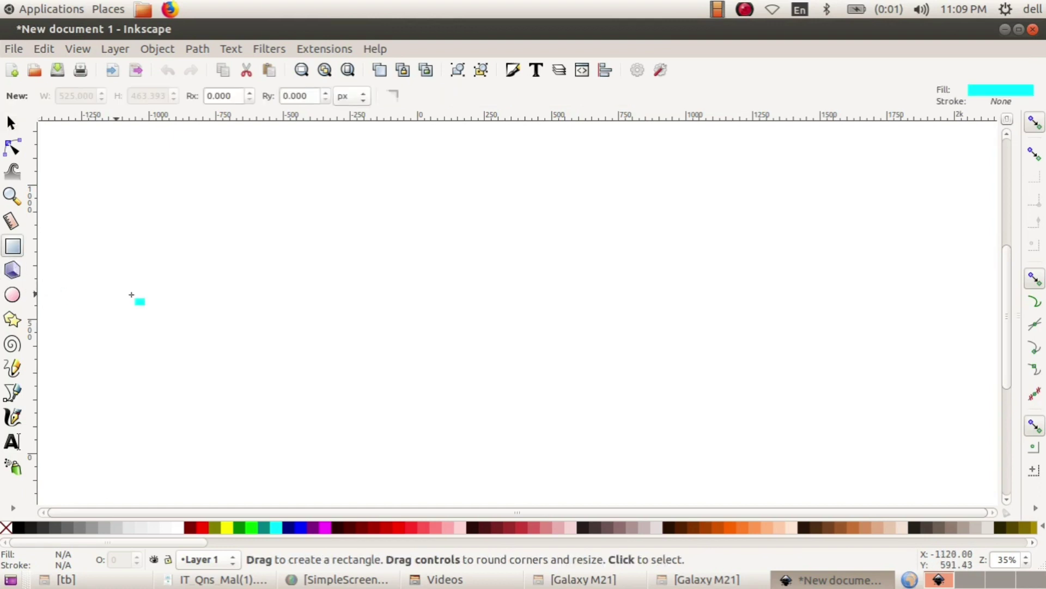
{"action": "left_click_drag", "start_coordinate": [222, 203], "coordinate": [752, 437]}
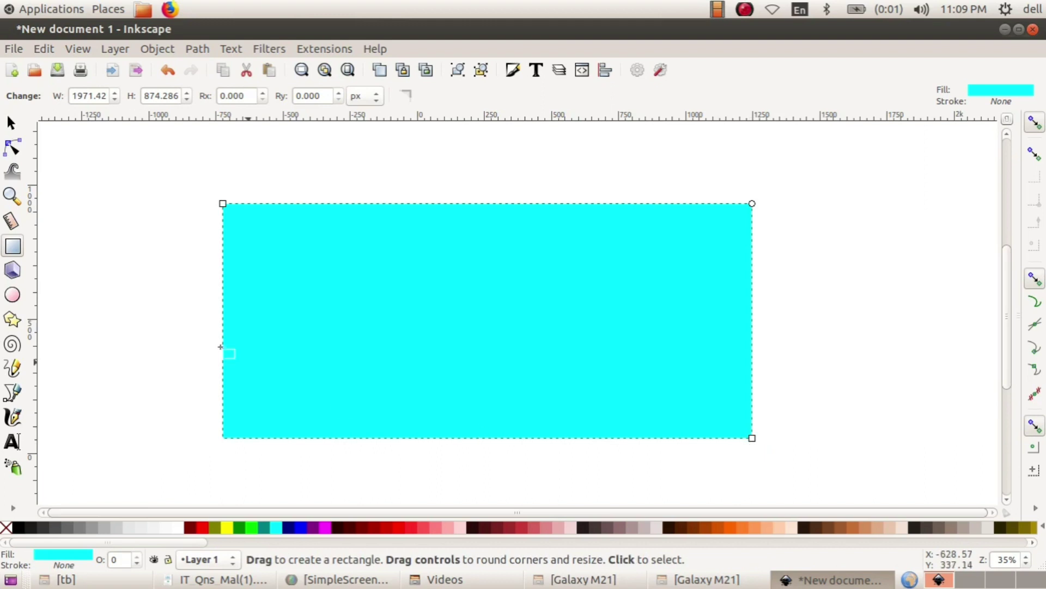
{"action": "left_click", "coordinate": [11, 123]}
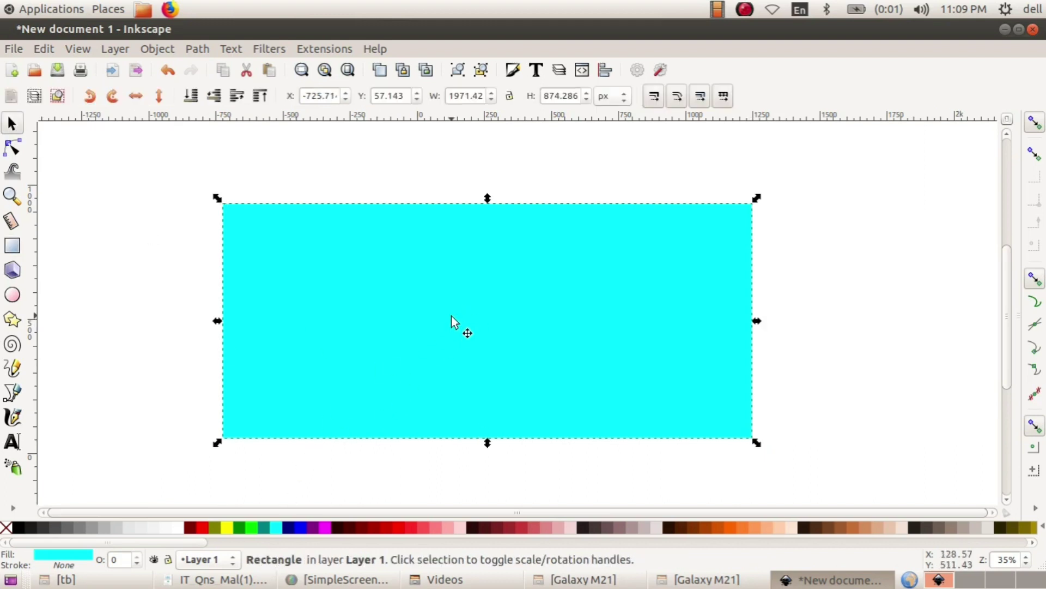
{"action": "left_click", "coordinate": [303, 527]}
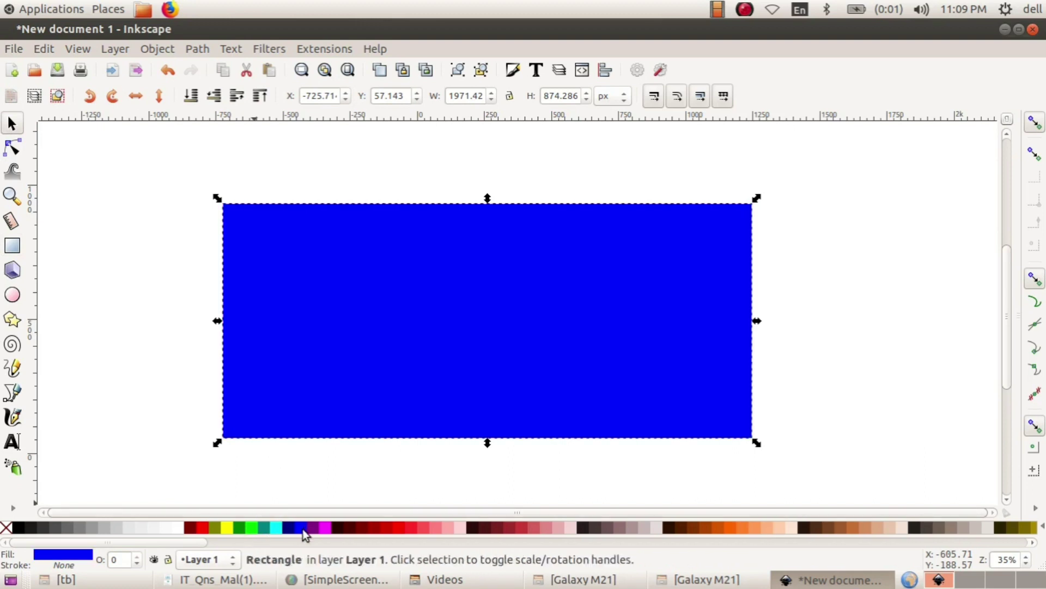
{"action": "left_click", "coordinate": [276, 527]}
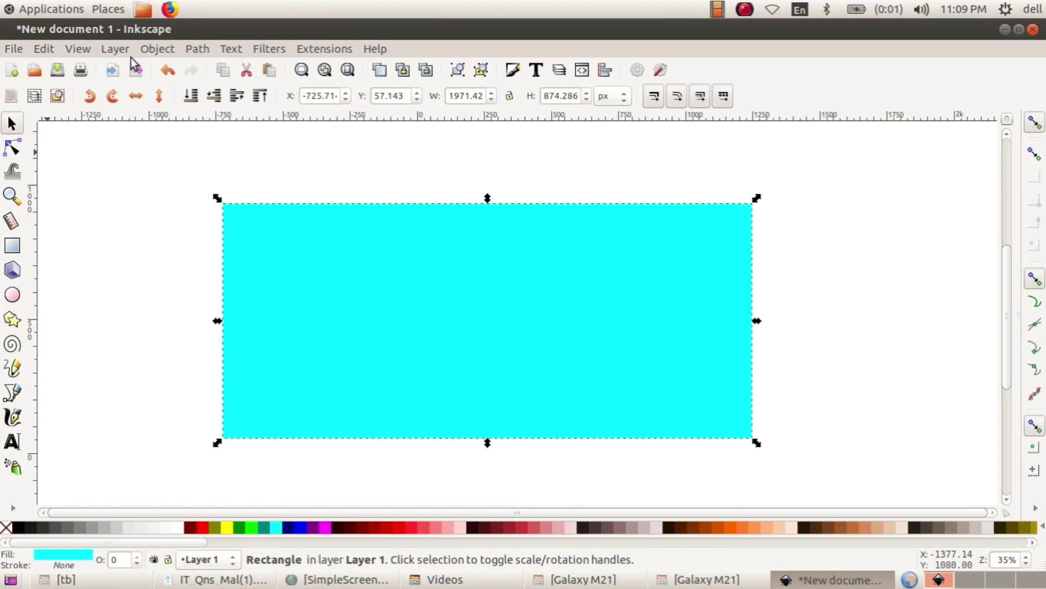
{"action": "left_click", "coordinate": [155, 49]}
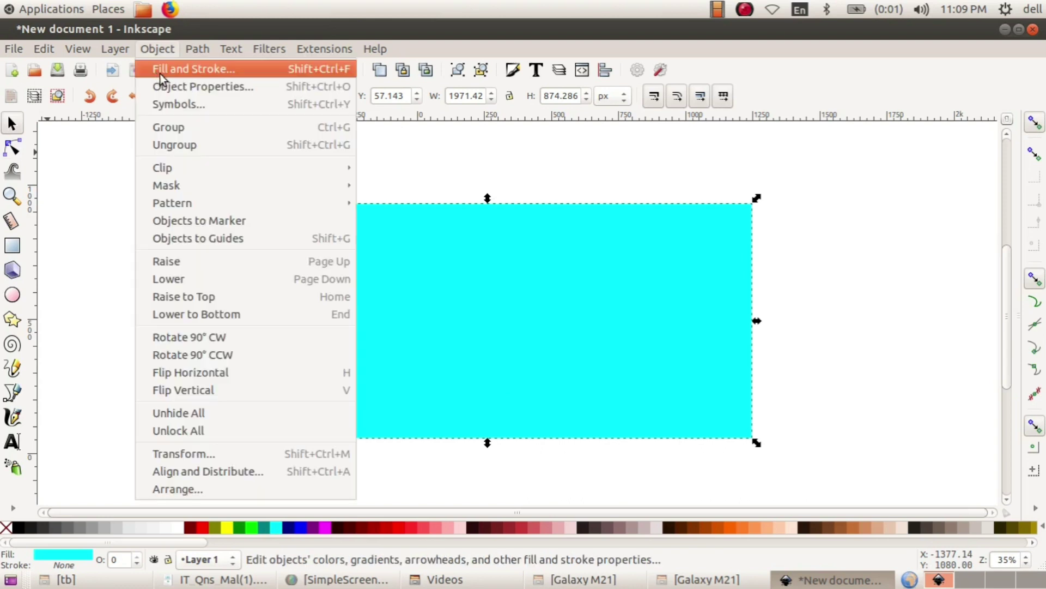
- Give the rectangle a flat blue stroke (B=239, 0000efff) with a width of 10.300 px
{"action": "left_click", "coordinate": [159, 74]}
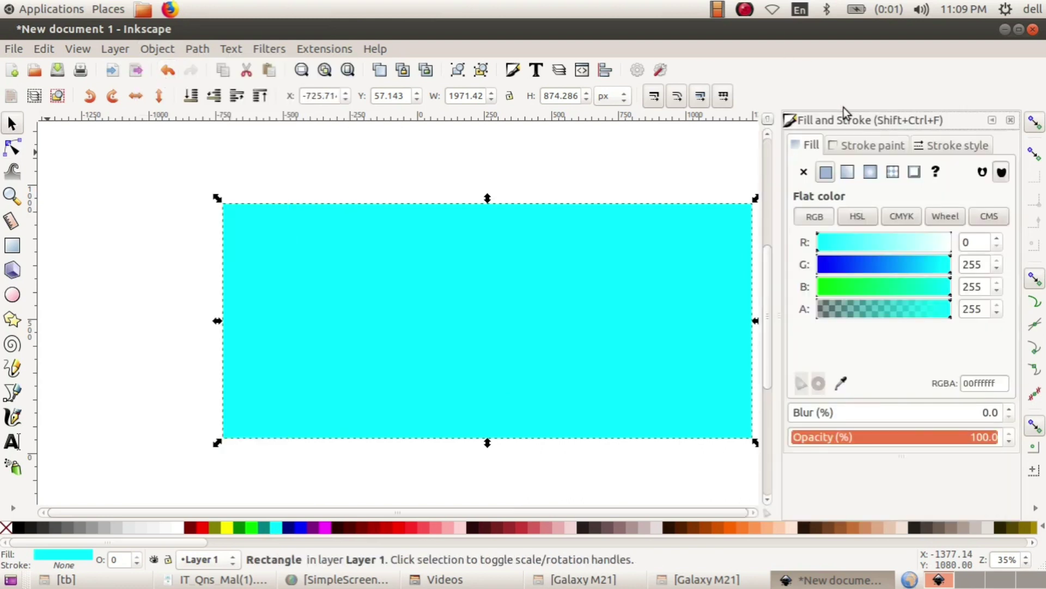
{"action": "left_click", "coordinate": [854, 147]}
{"action": "left_click", "coordinate": [825, 172]}
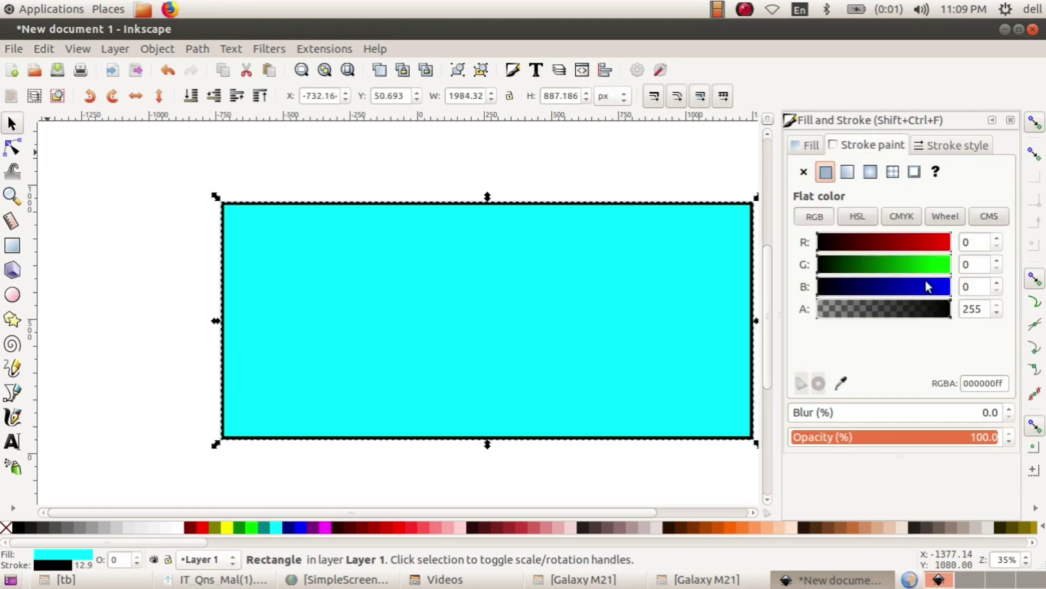
{"action": "left_click", "coordinate": [934, 287]}
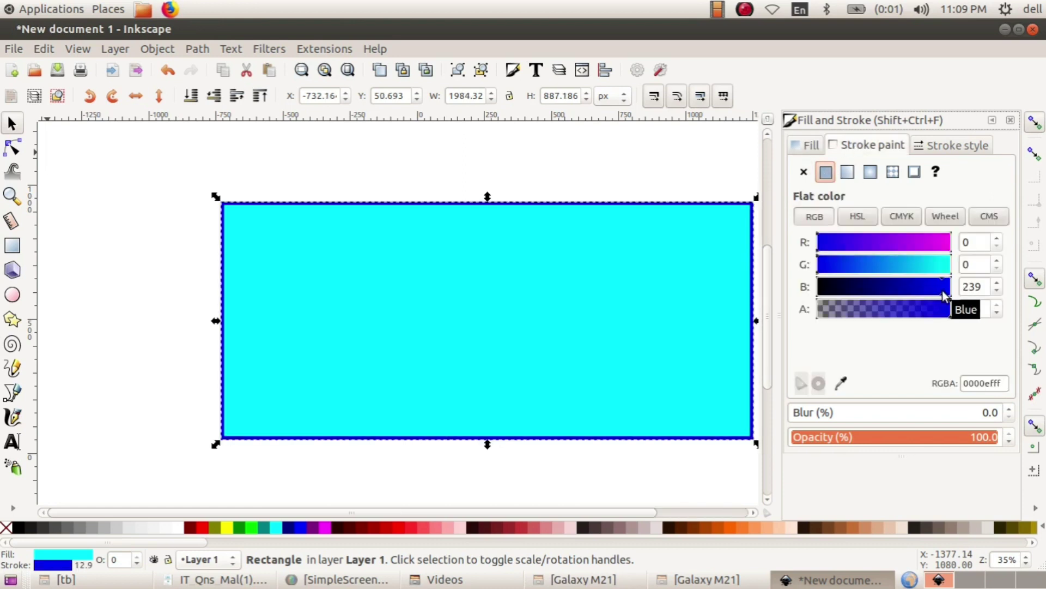
{"action": "left_click", "coordinate": [949, 144]}
{"action": "left_click", "coordinate": [926, 169]}
{"action": "left_click", "coordinate": [928, 177]}
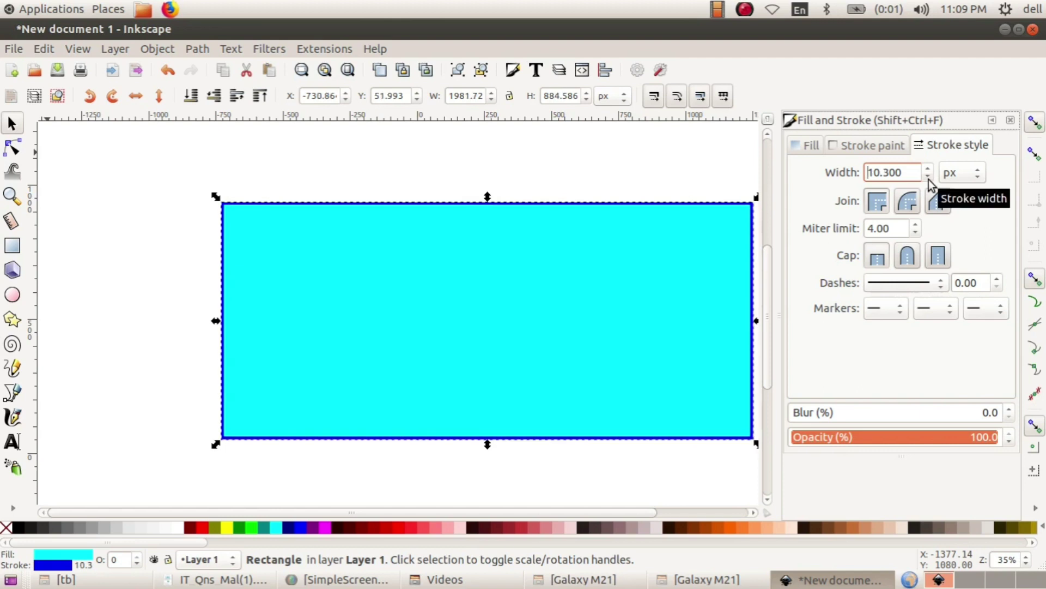
{"action": "left_click", "coordinate": [1011, 120]}
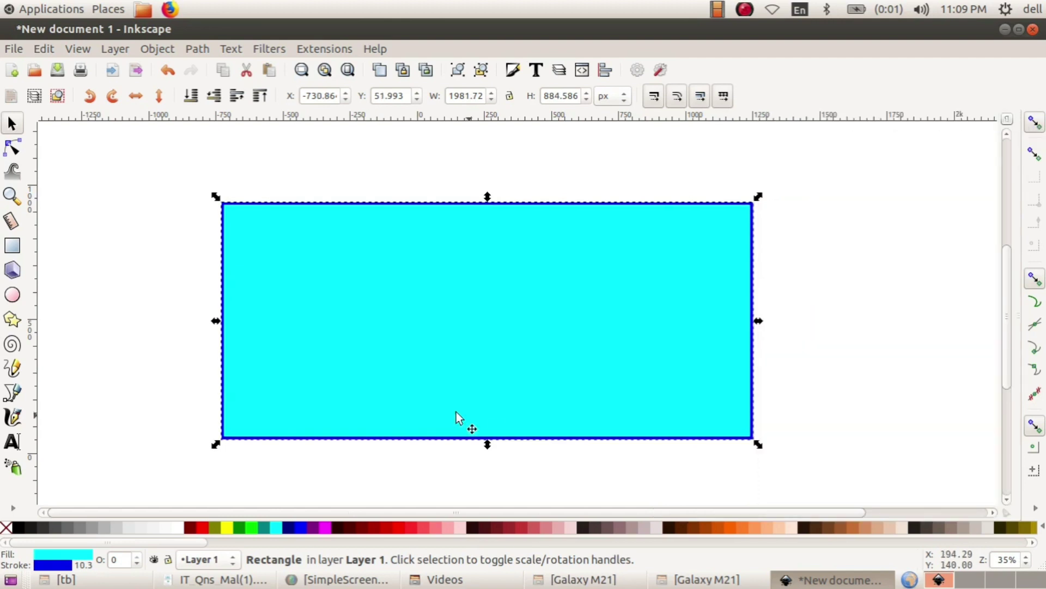
{"action": "left_click", "coordinate": [14, 49]}
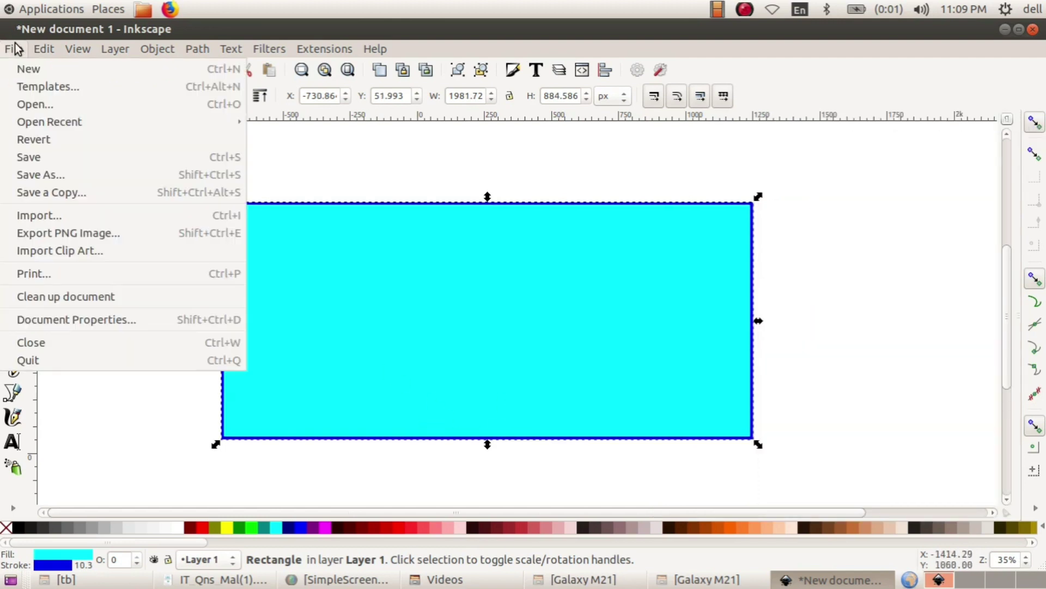
- Import mask.png from the Images10 folder in the home directory into the drawing
{"action": "left_click", "coordinate": [52, 214]}
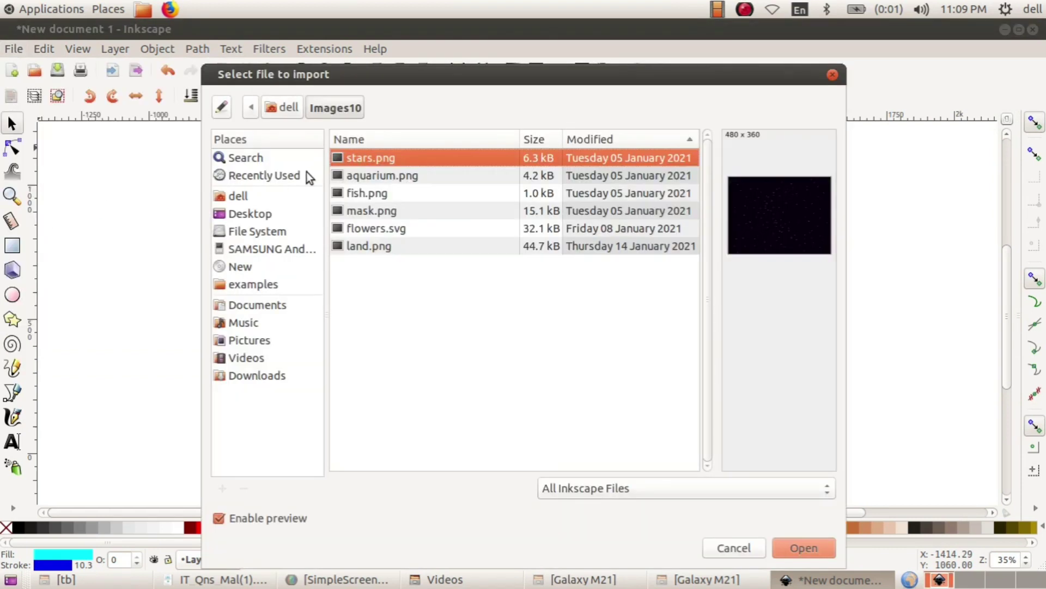
{"action": "left_click", "coordinate": [240, 196]}
{"action": "scroll", "coordinate": [407, 267], "scroll_direction": "down", "scroll_amount": 13}
{"action": "scroll", "coordinate": [411, 270], "scroll_direction": "down", "scroll_amount": 10}
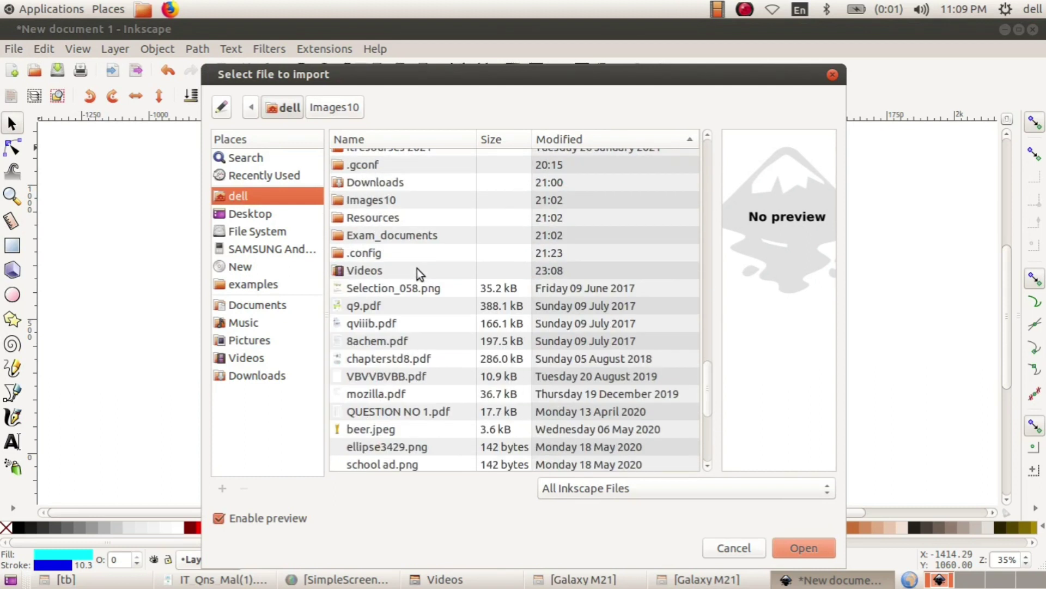
{"action": "double_click", "coordinate": [364, 204]}
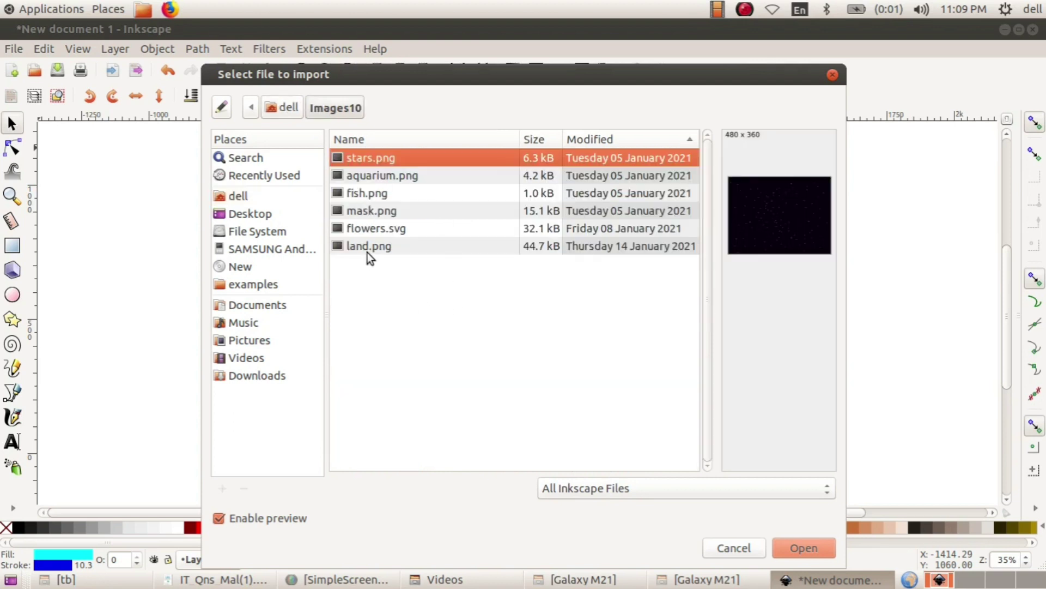
{"action": "left_click", "coordinate": [373, 211]}
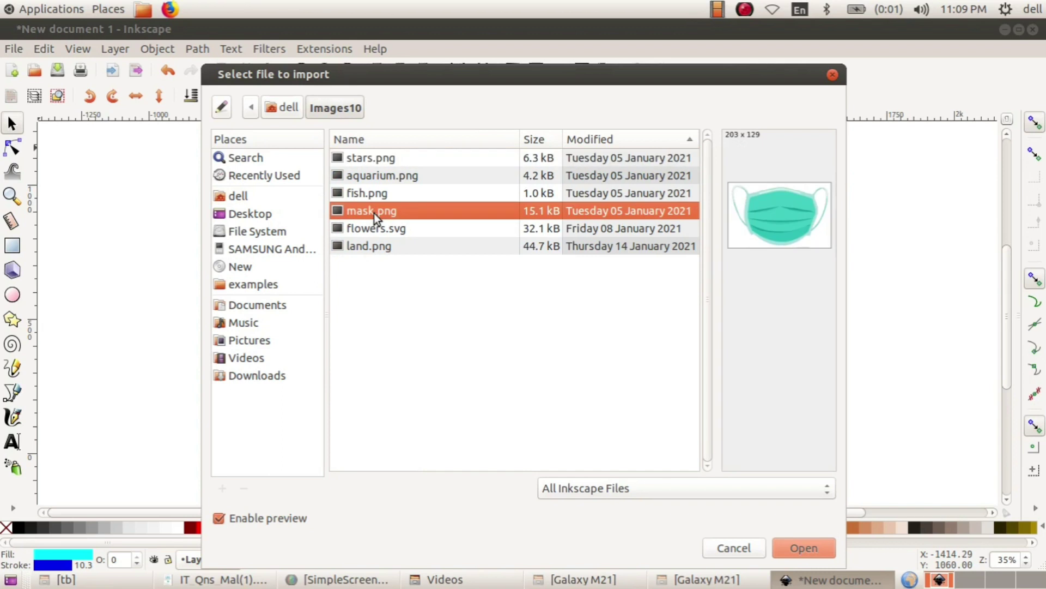
{"action": "left_click", "coordinate": [783, 550]}
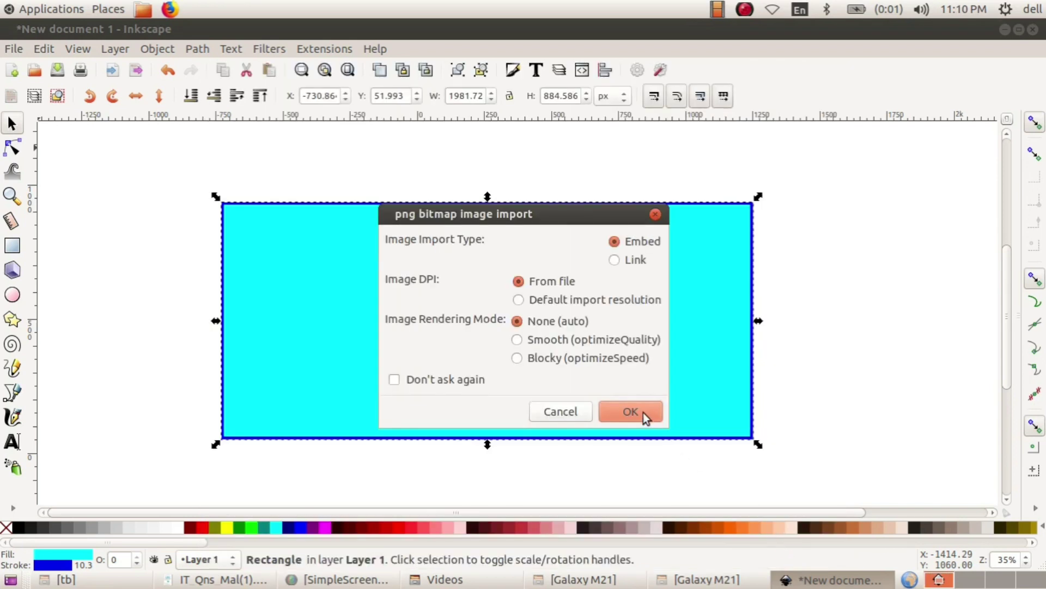
{"action": "left_click", "coordinate": [631, 412]}
- Scale the mask picture to about 1128 × 610 px and centre it in the rectangle's upper part
{"action": "left_click_drag", "start_coordinate": [639, 406], "coordinate": [473, 250]}
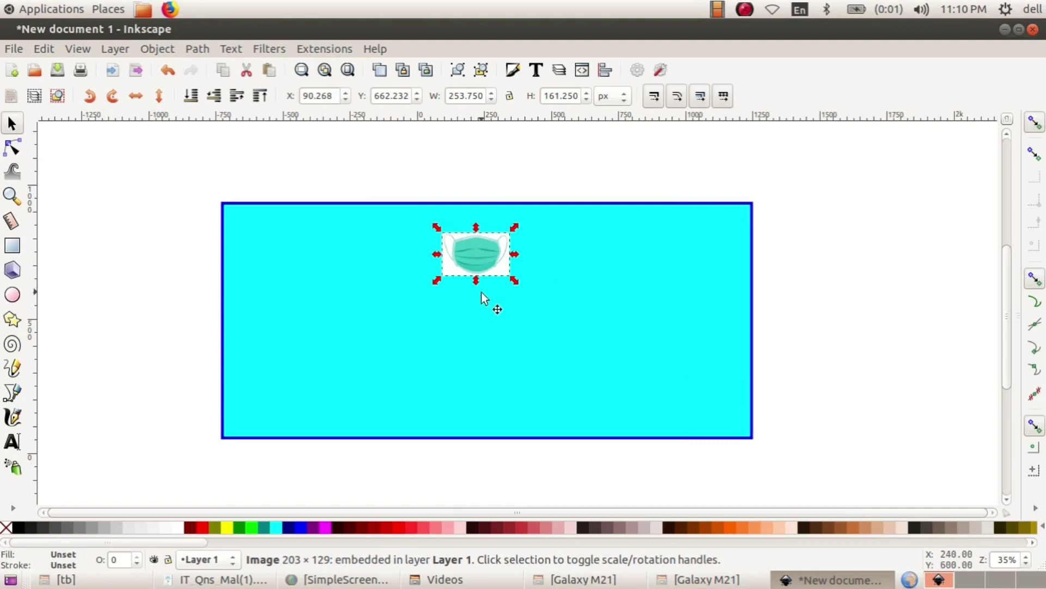
{"action": "key", "text": "shift"}
{"action": "left_click_drag", "start_coordinate": [516, 282], "coordinate": [646, 357]}
{"action": "left_click_drag", "start_coordinate": [479, 238], "coordinate": [492, 290]}
{"action": "left_click_drag", "start_coordinate": [654, 402], "coordinate": [630, 375]}
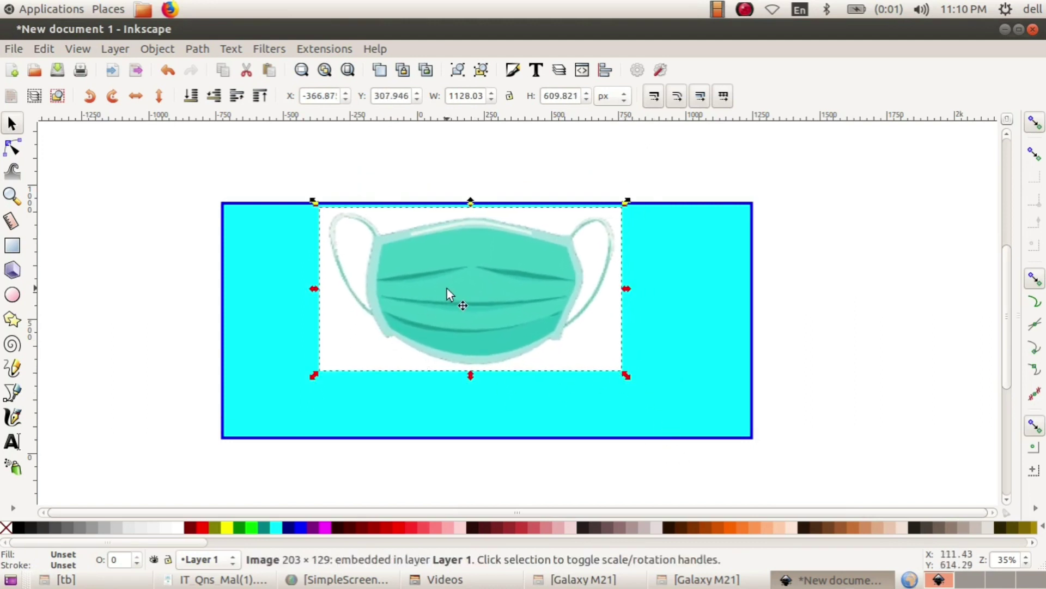
{"action": "left_click_drag", "start_coordinate": [455, 283], "coordinate": [467, 293]}
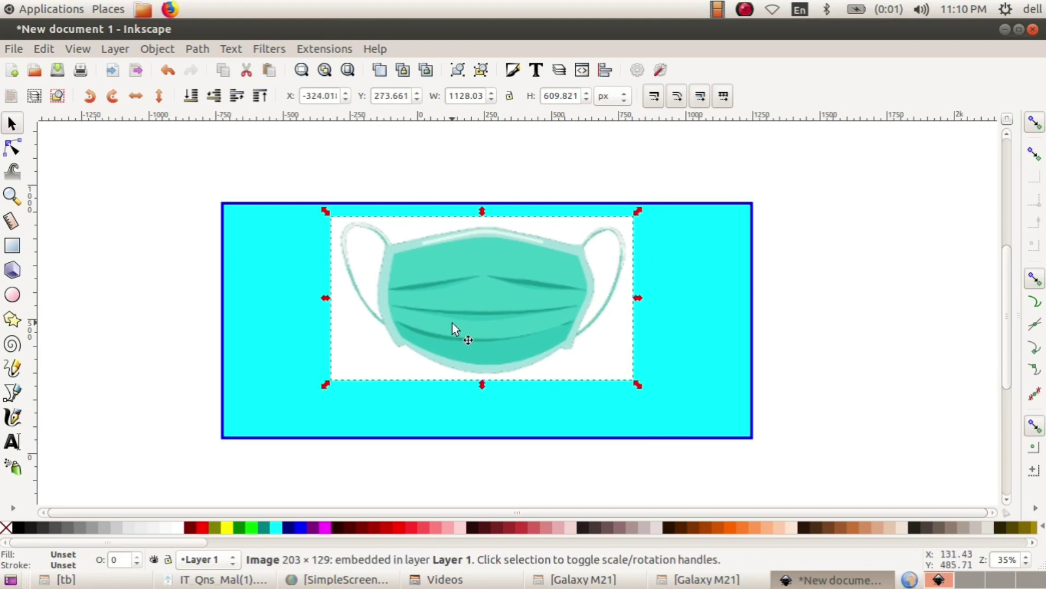
- Type 'PLEASE WEAR A MASK' below the mask and stretch it to about 1643 × 95 px
{"action": "left_click", "coordinate": [12, 443]}
{"action": "left_click", "coordinate": [288, 401]}
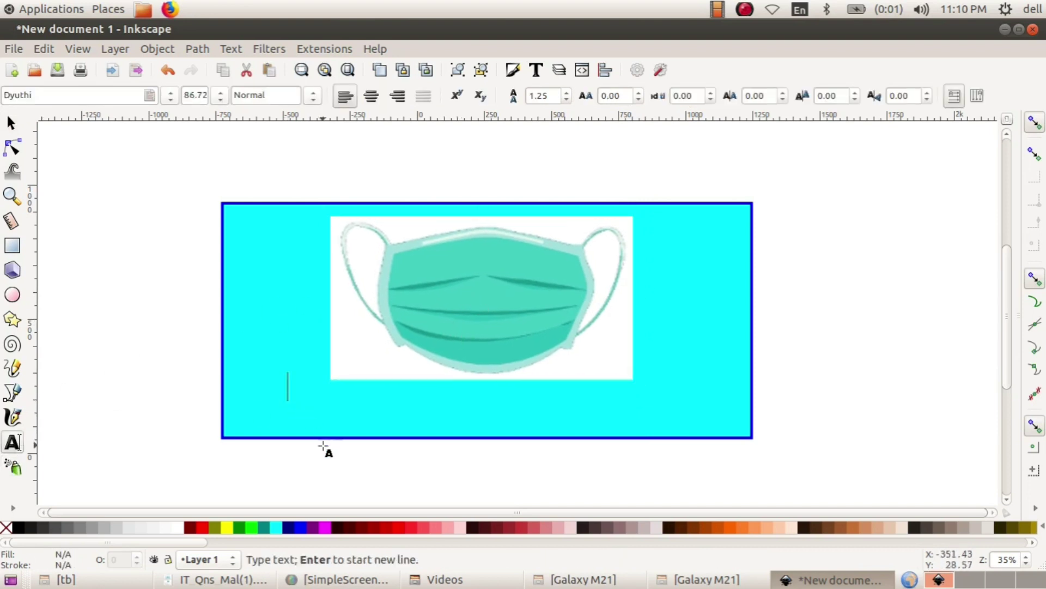
{"action": "type", "text": "PLEASE WEAR A MAS"}
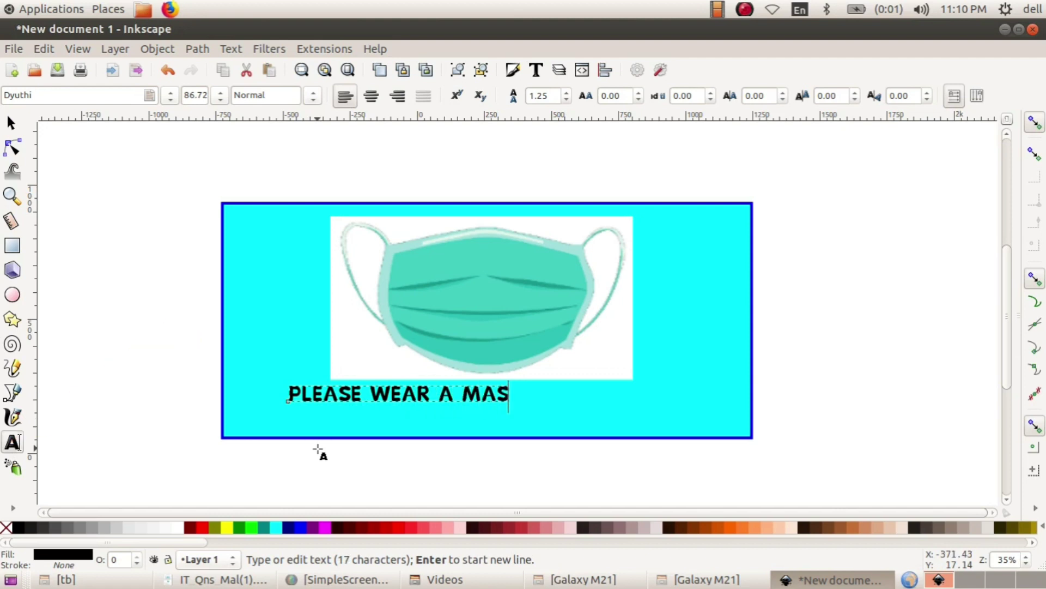
{"action": "type", "text": "K"}
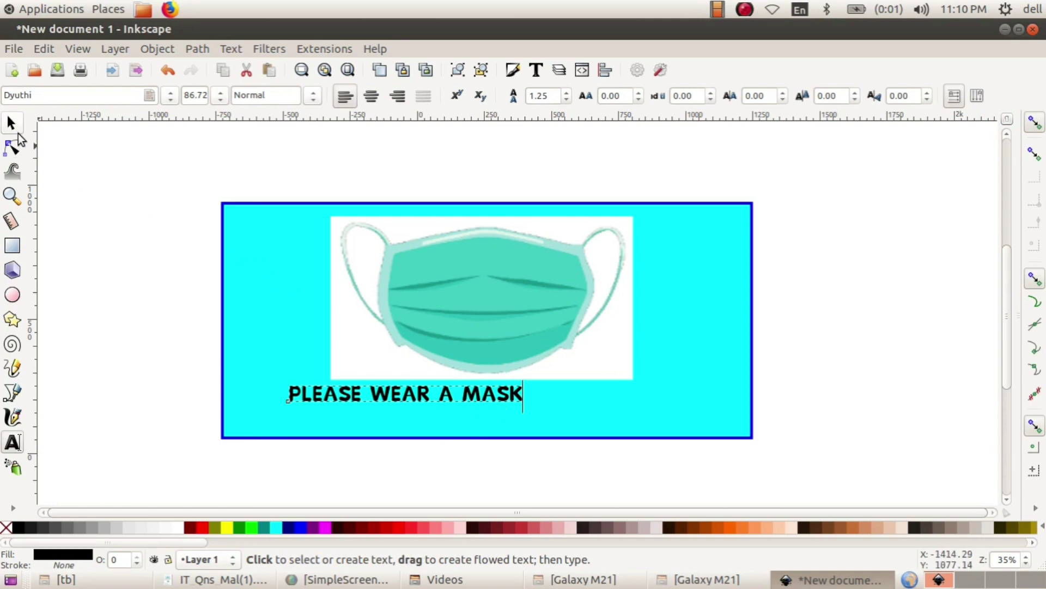
{"action": "left_click", "coordinate": [12, 124]}
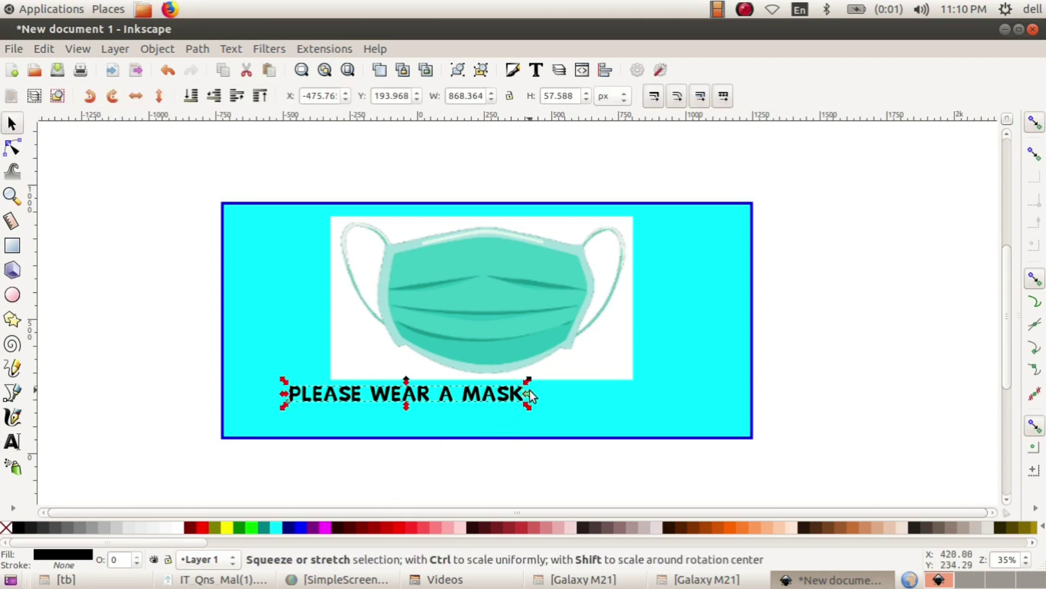
{"action": "left_click_drag", "start_coordinate": [528, 396], "coordinate": [734, 405]}
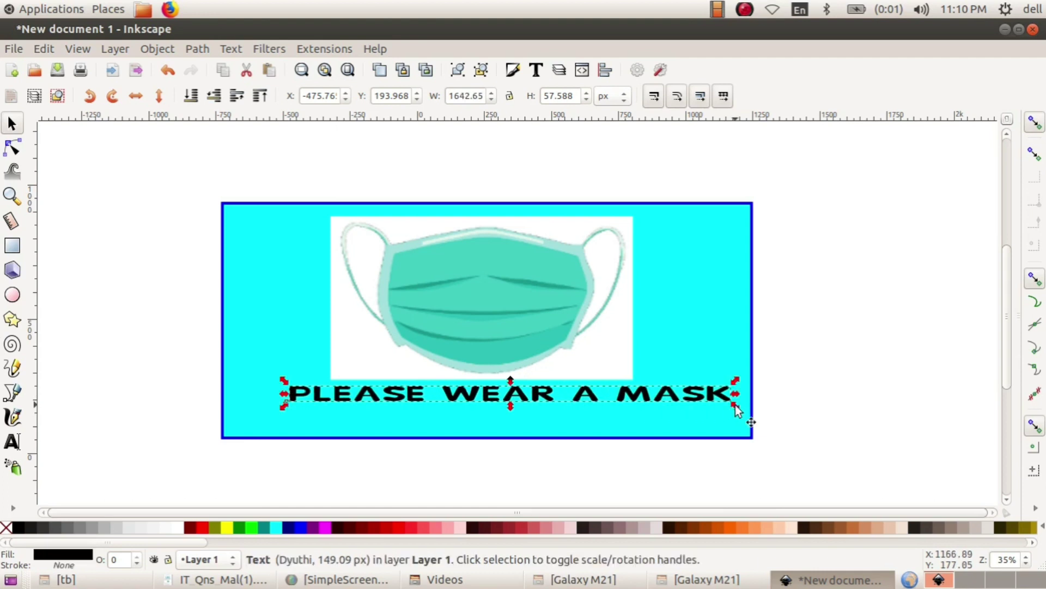
{"action": "mouse_move", "coordinate": [512, 405]}
{"action": "left_mouse_down"}
{"action": "mouse_move", "coordinate": [510, 416]}
{"action": "mouse_move", "coordinate": [469, 401]}
{"action": "mouse_move", "coordinate": [490, 402]}
{"action": "mouse_move", "coordinate": [518, 380]}
{"action": "mouse_move", "coordinate": [495, 395]}
{"action": "left_mouse_up"}
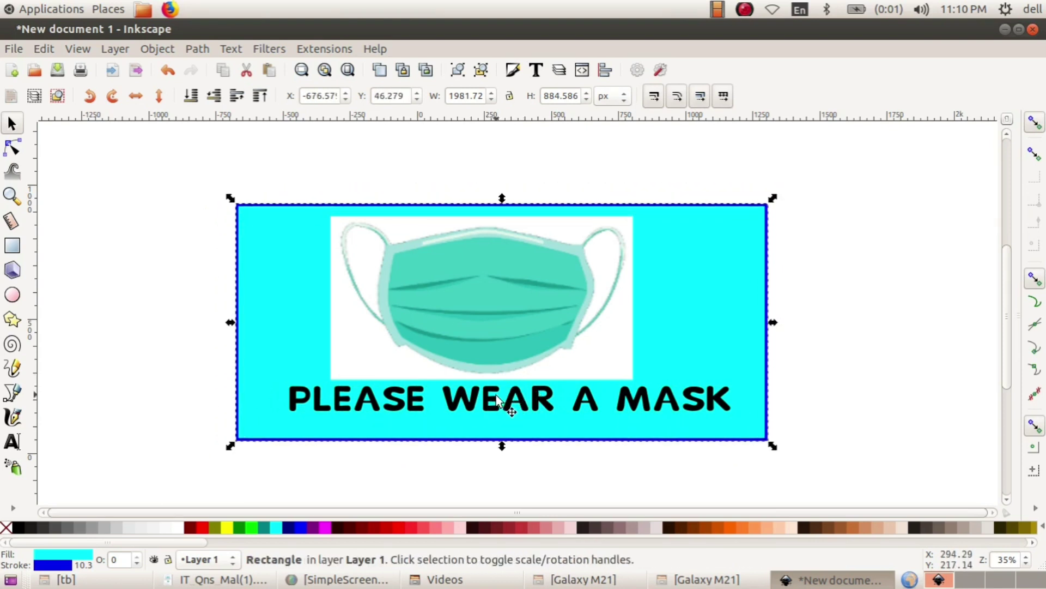
- Apply the sans-serif font family to the caption through Text and Font
{"action": "left_click", "coordinate": [643, 401]}
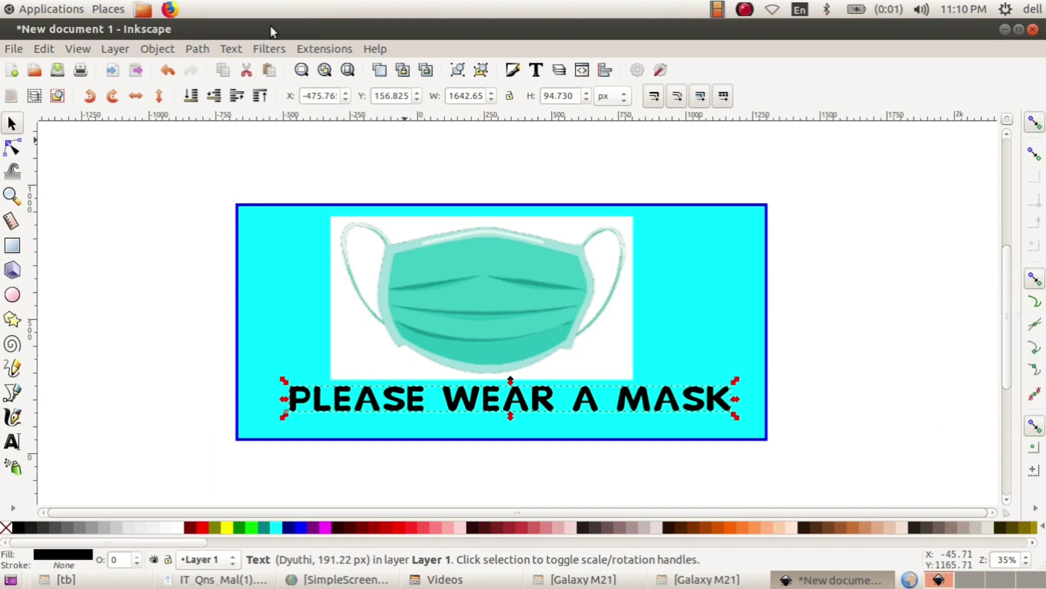
{"action": "left_click", "coordinate": [229, 48]}
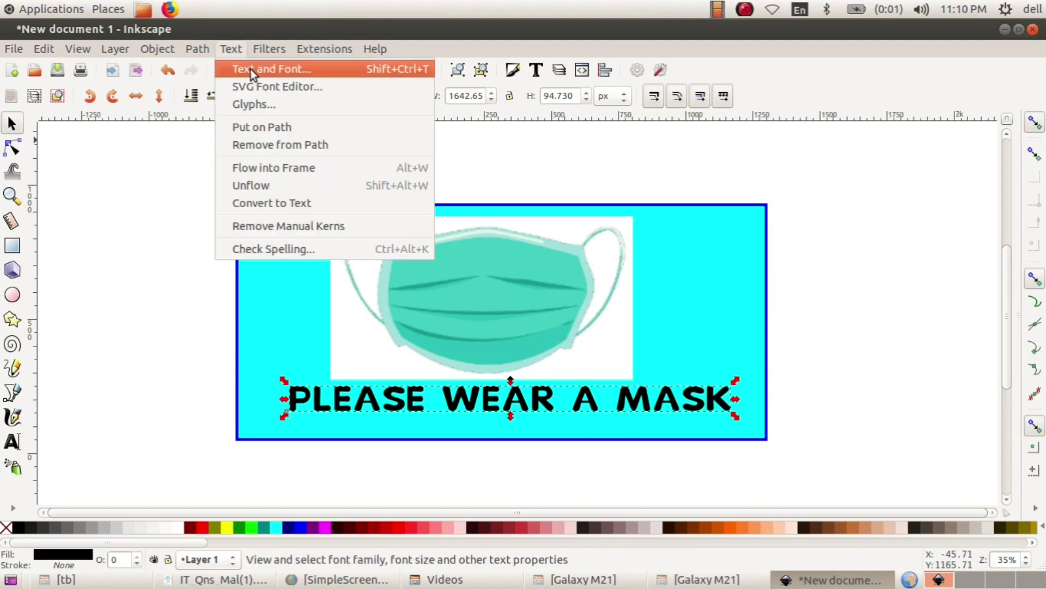
{"action": "key", "text": "Escape"}
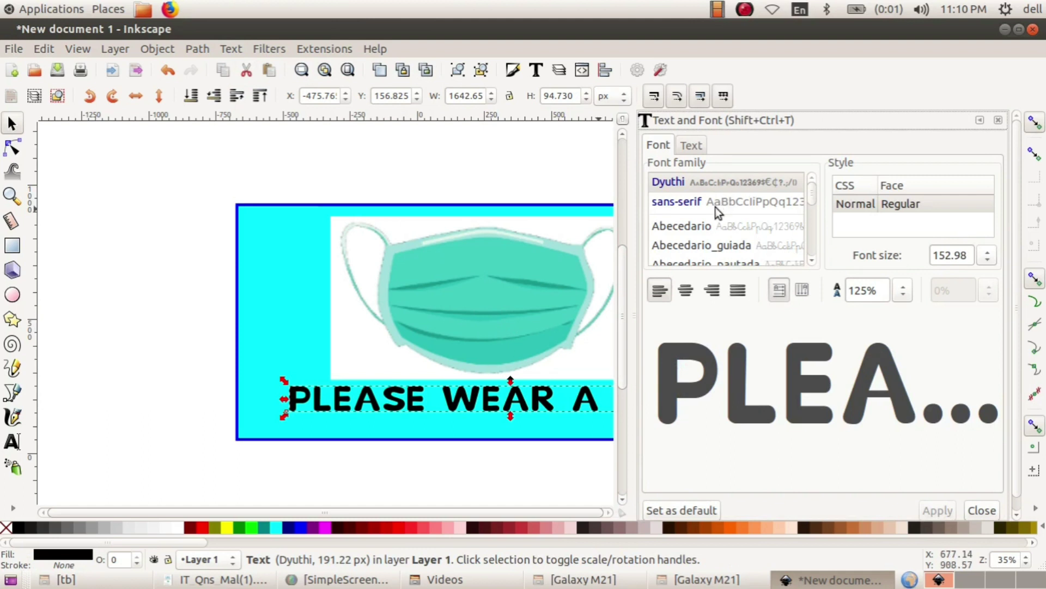
{"action": "left_click", "coordinate": [715, 204]}
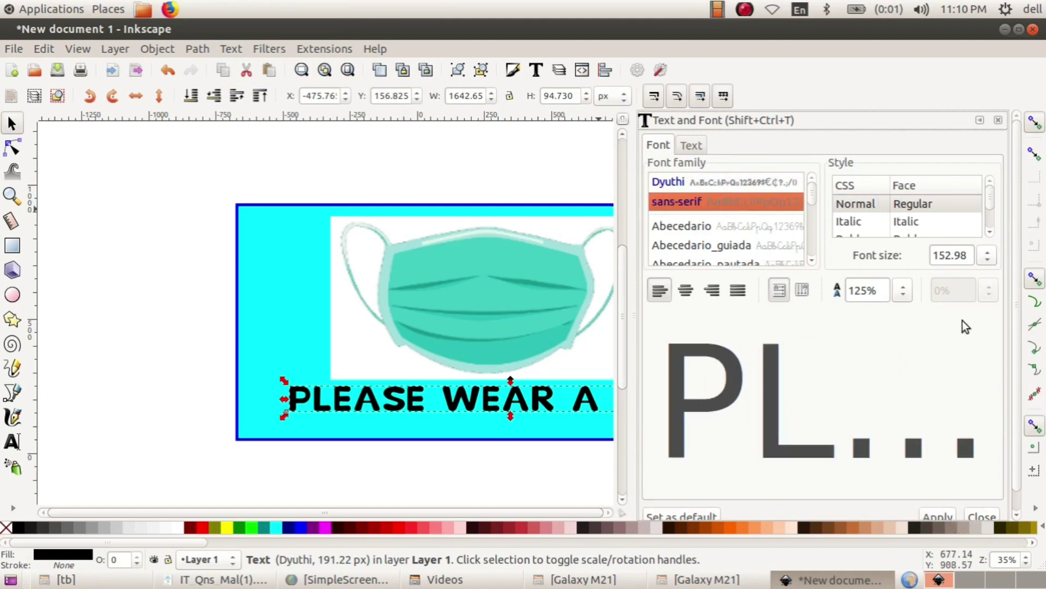
{"action": "scroll", "coordinate": [962, 338], "scroll_direction": "down", "scroll_amount": 1}
{"action": "left_click", "coordinate": [937, 497]}
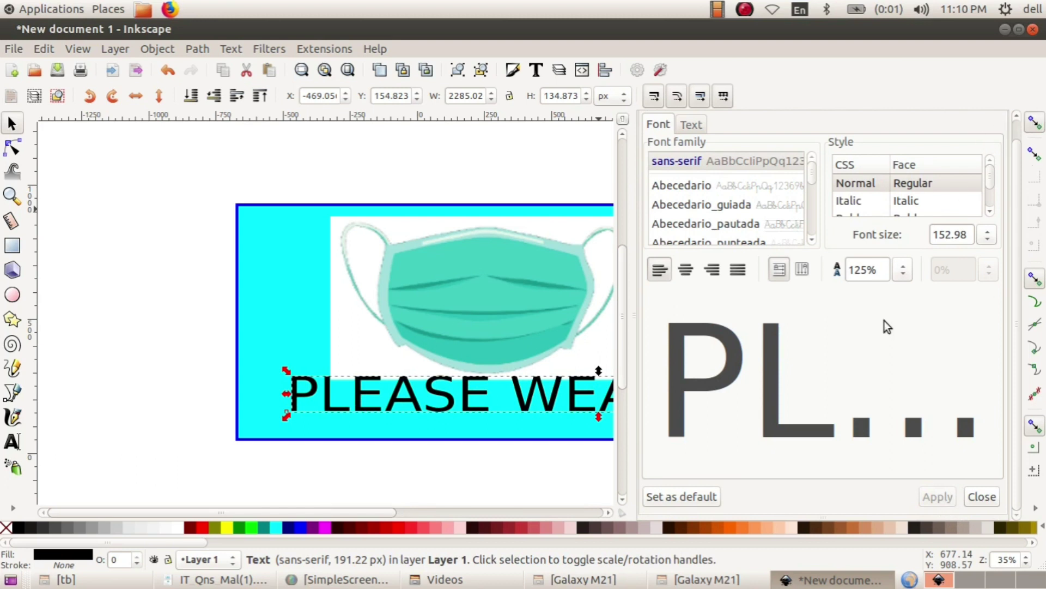
{"action": "left_click", "coordinate": [982, 496]}
- Narrow the caption to about 1582 × 135 px so it fits inside the rectangle
{"action": "left_click_drag", "start_coordinate": [908, 395], "coordinate": [722, 415]}
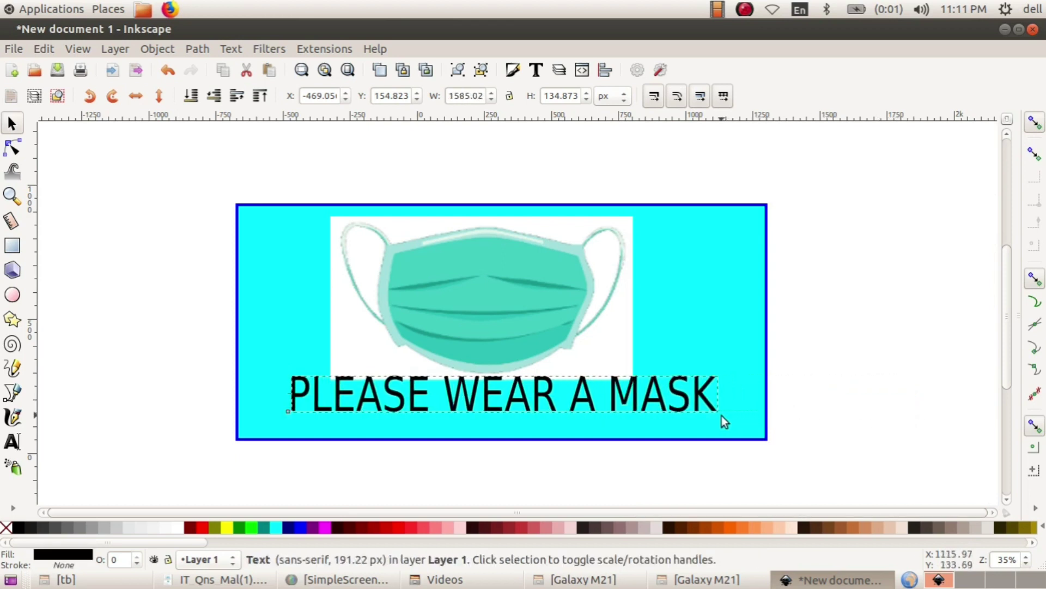
{"action": "left_click_drag", "start_coordinate": [542, 397], "coordinate": [537, 408]}
{"action": "left_click", "coordinate": [536, 408]}
{"action": "left_click", "coordinate": [821, 369]}
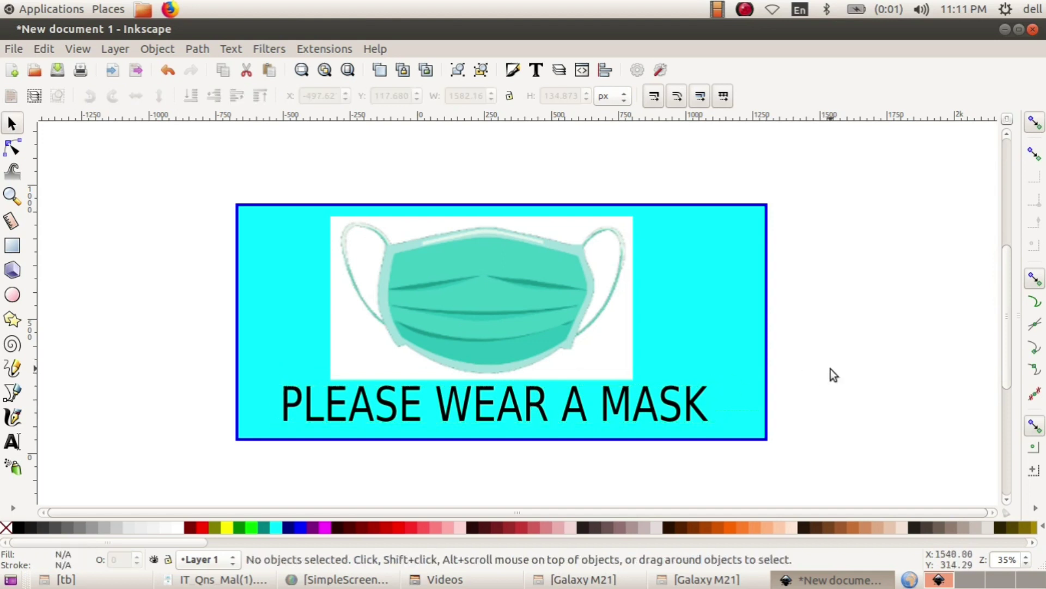
- Nudge the mask picture about 20 px right and shift the caption, then rubber-band select the sign
{"action": "left_click_drag", "start_coordinate": [691, 296], "coordinate": [698, 299]}
{"action": "left_click_drag", "start_coordinate": [579, 299], "coordinate": [591, 299]}
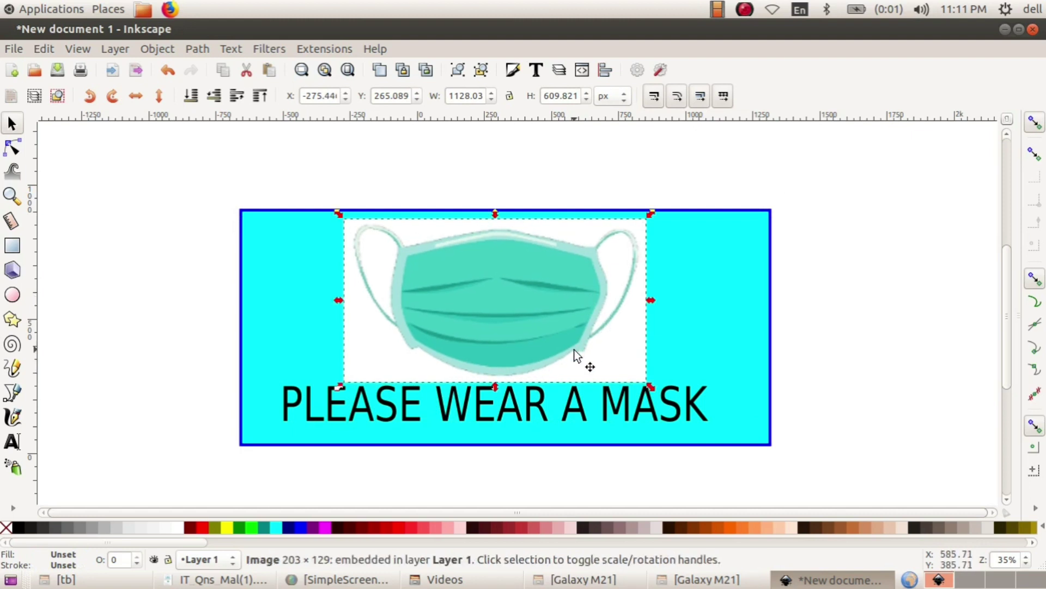
{"action": "left_click_drag", "start_coordinate": [575, 394], "coordinate": [577, 411]}
{"action": "left_click_drag", "start_coordinate": [505, 275], "coordinate": [517, 276]}
{"action": "left_click", "coordinate": [828, 294]}
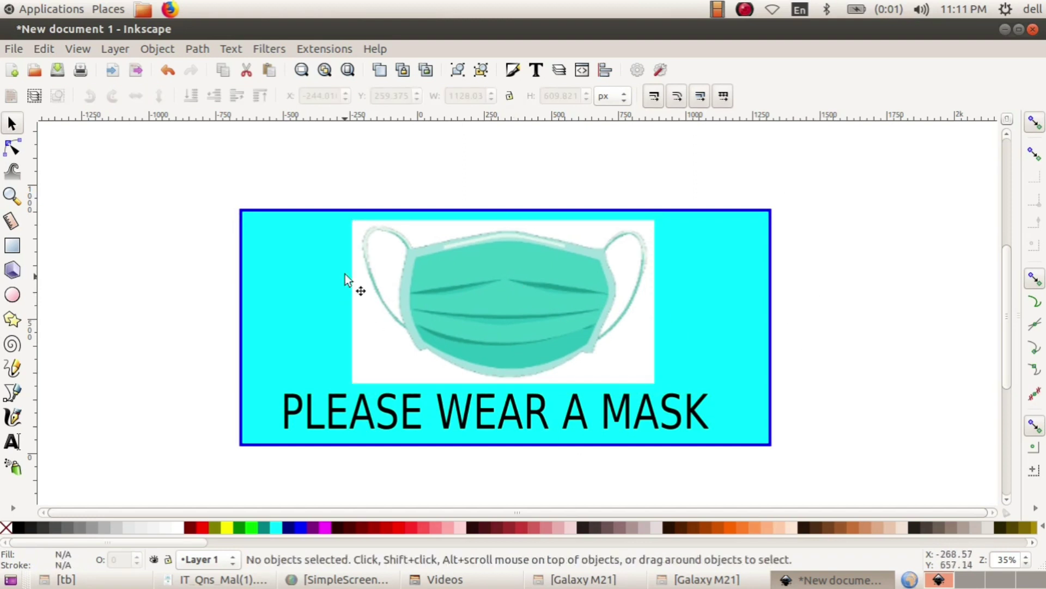
{"action": "left_click_drag", "start_coordinate": [189, 155], "coordinate": [823, 483]}
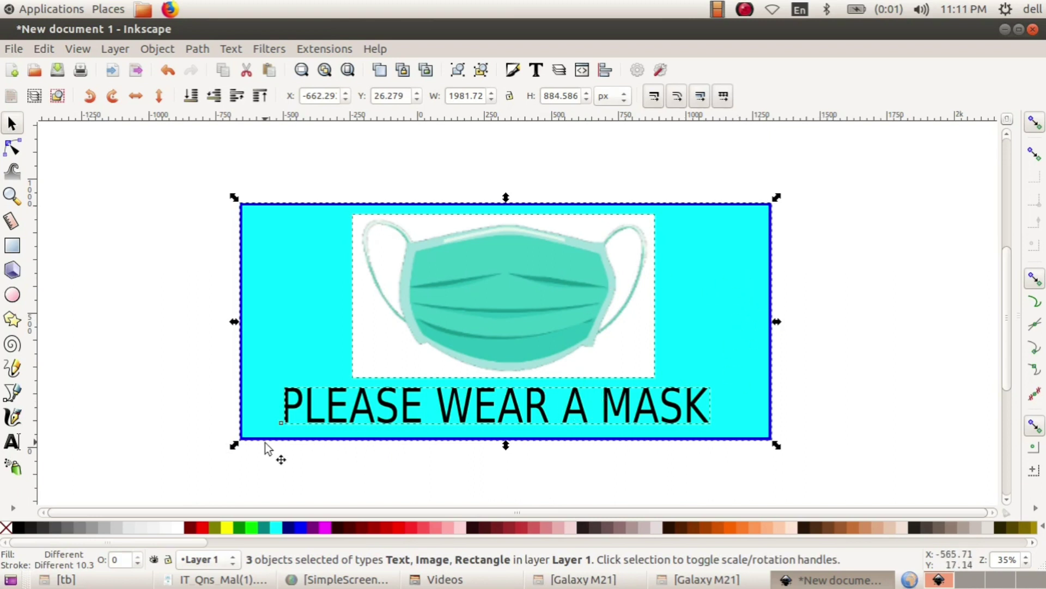
- Group the cyan rectangle, mask picture and caption as one object and nudge the group up-right
{"action": "left_click", "coordinate": [876, 307]}
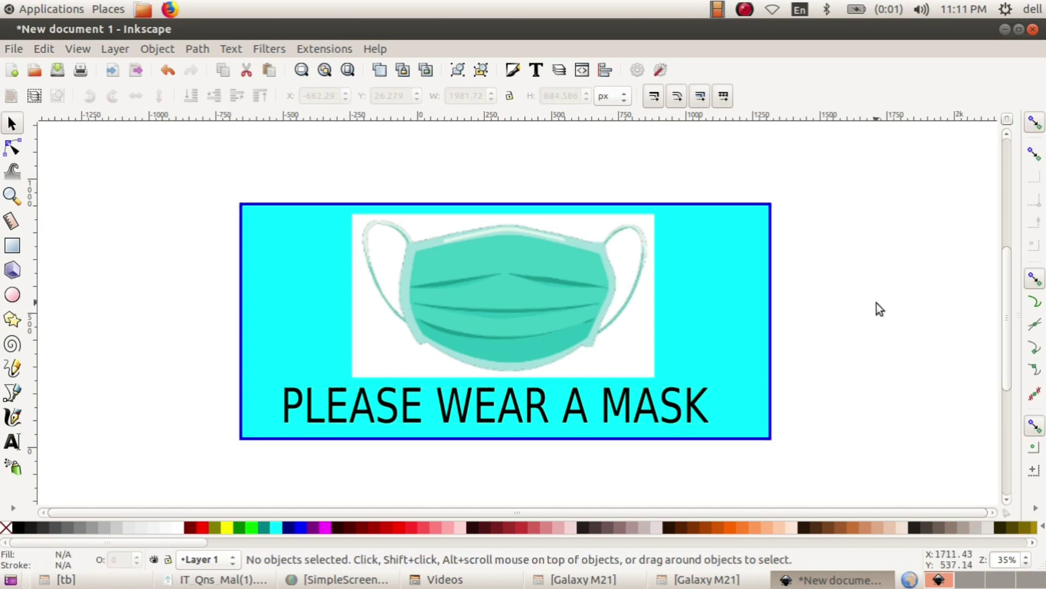
{"action": "left_click", "coordinate": [735, 273], "text": "shift"}
{"action": "left_click", "coordinate": [577, 279], "text": "shift"}
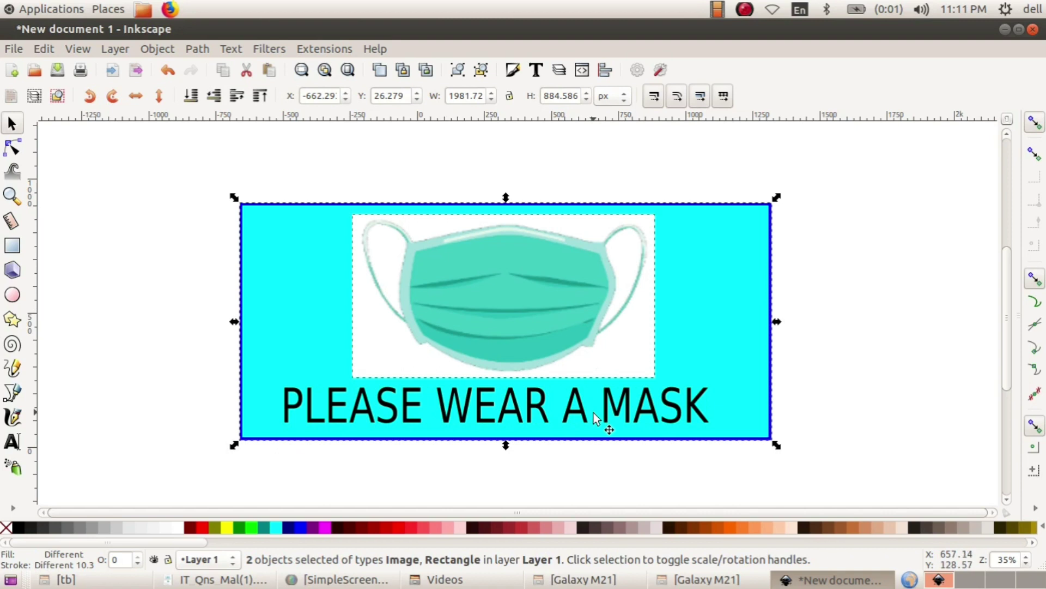
{"action": "left_click", "coordinate": [605, 402], "text": "shift"}
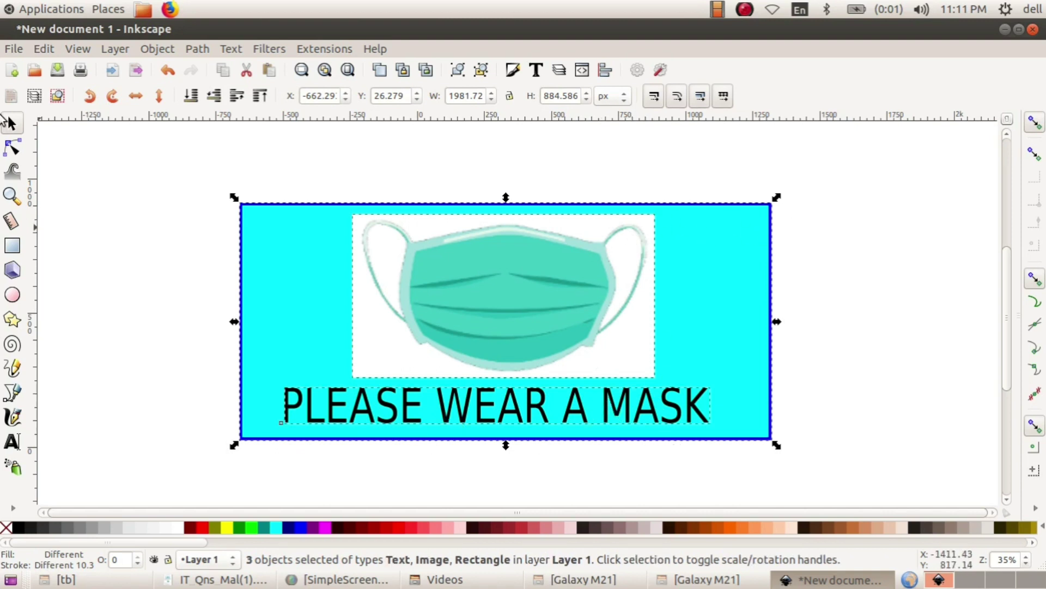
{"action": "left_click", "coordinate": [161, 50]}
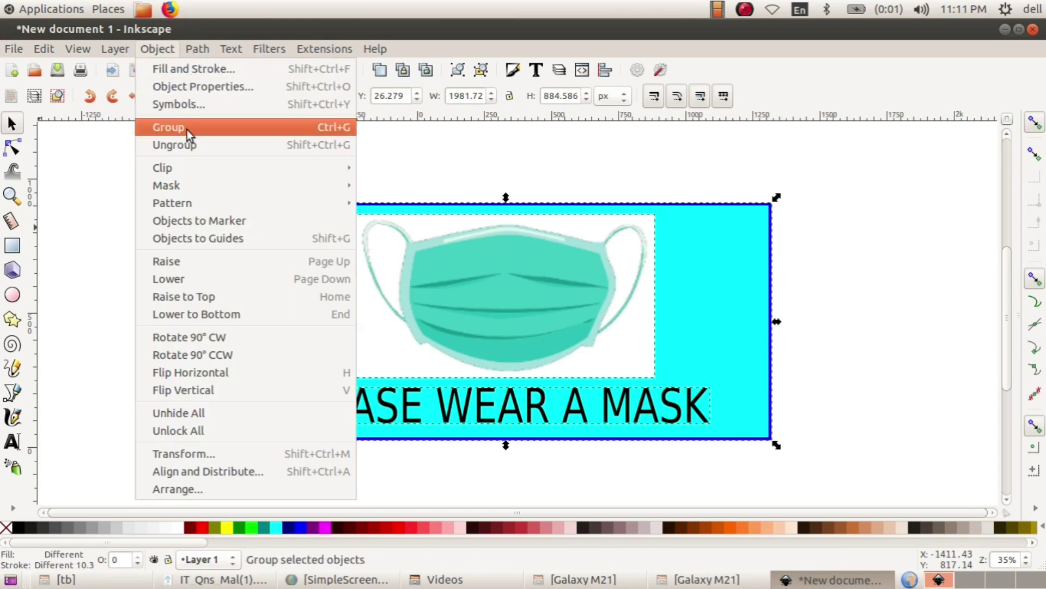
{"action": "left_click", "coordinate": [188, 129]}
{"action": "left_click_drag", "start_coordinate": [523, 284], "coordinate": [556, 273]}
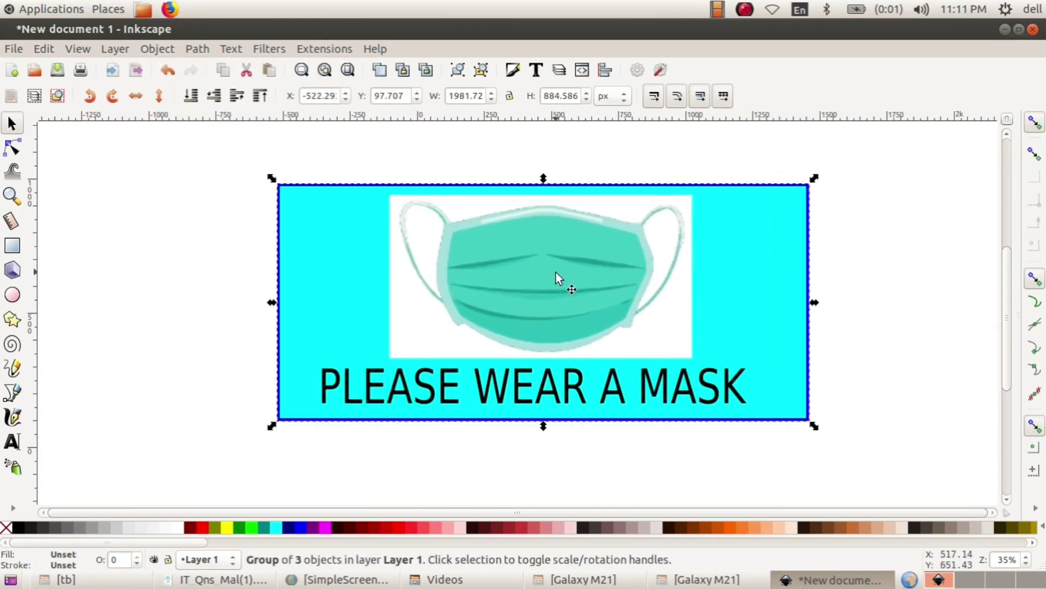
{"action": "left_click", "coordinate": [16, 49]}
{"action": "left_click", "coordinate": [48, 173]}
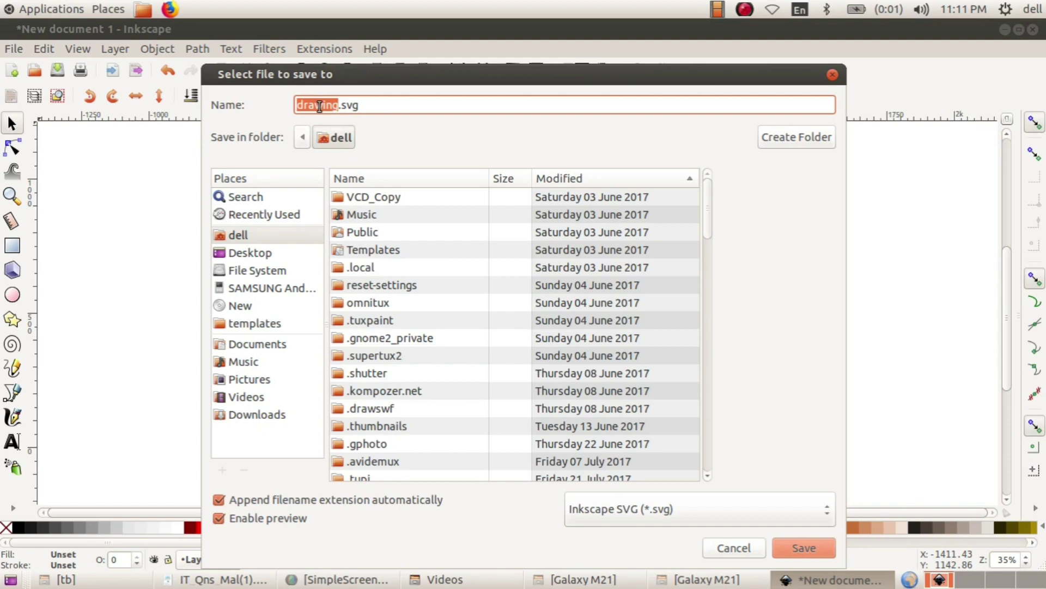
- Save the sticker as Inkscape SVG named <register number>_STICKER.svg in the home folder
{"action": "type", "text": "2324556_STICKER"}
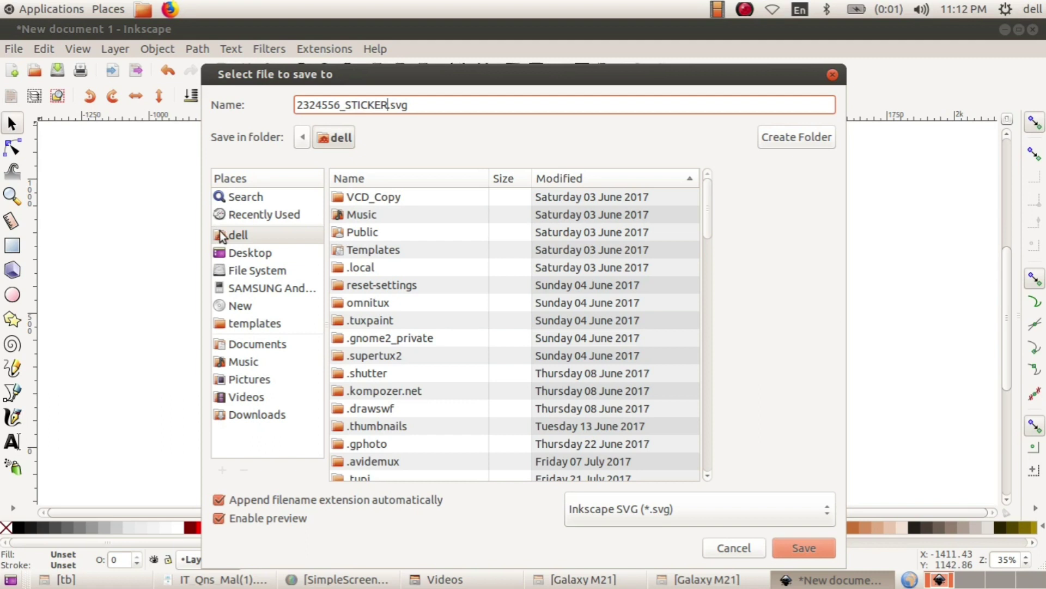
{"action": "left_click", "coordinate": [237, 238]}
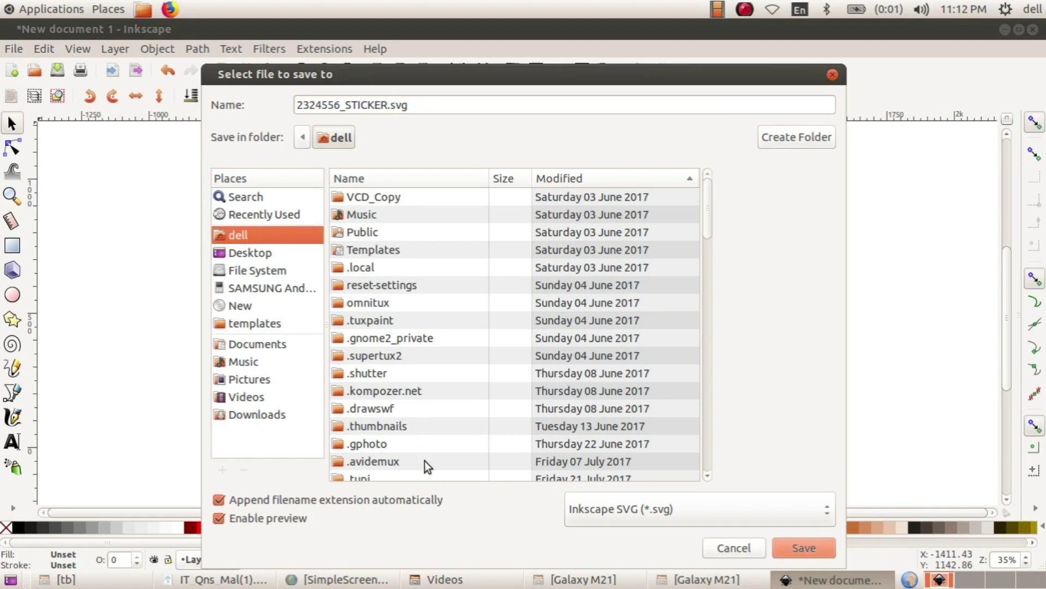
{"action": "left_click", "coordinate": [818, 550]}
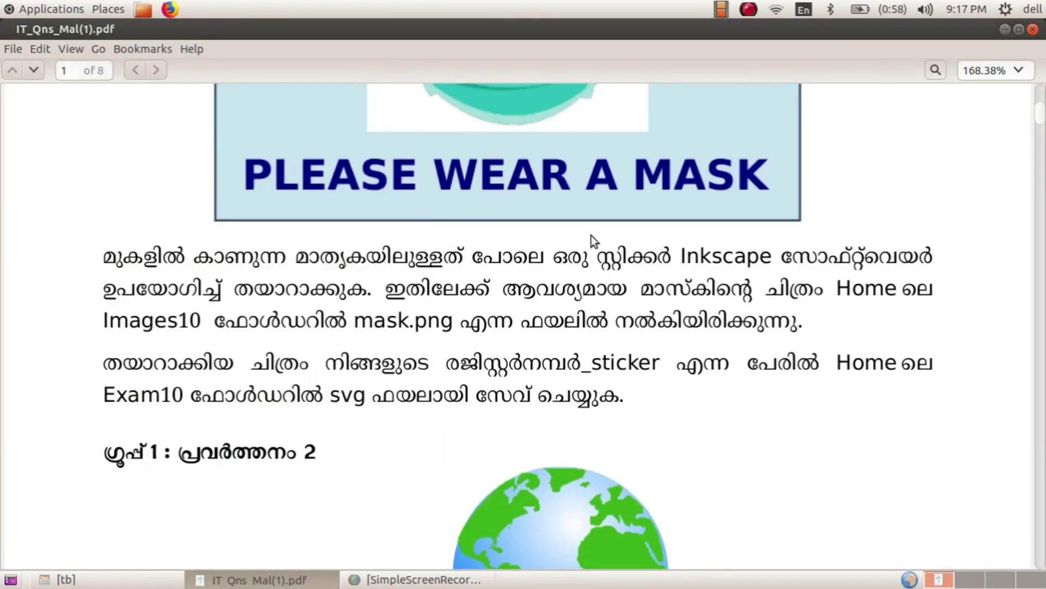
{"action": "scroll", "coordinate": [594, 239], "scroll_direction": "down", "scroll_amount": 5}
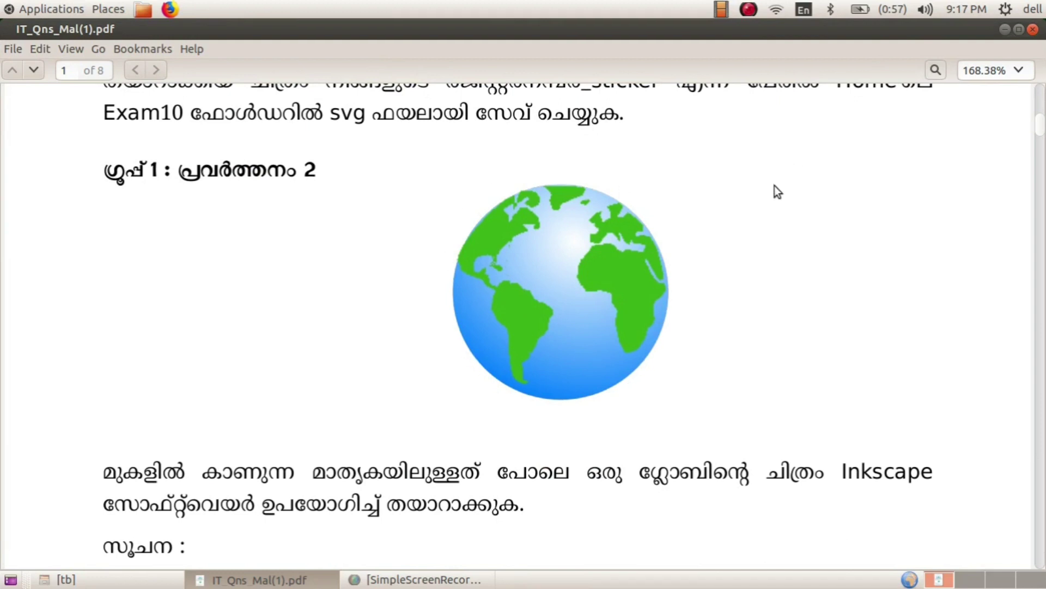
- Scroll down through the globe question and its hints in the PDF, then back up
{"action": "scroll", "coordinate": [774, 190], "scroll_direction": "down", "scroll_amount": 3}
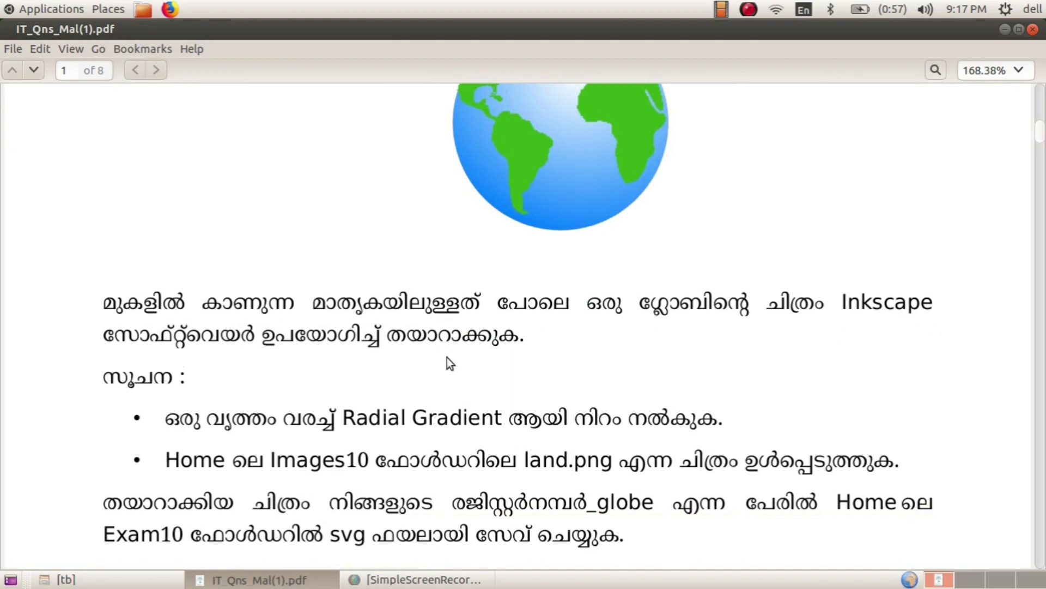
{"action": "scroll", "coordinate": [468, 353], "scroll_direction": "down", "scroll_amount": 3}
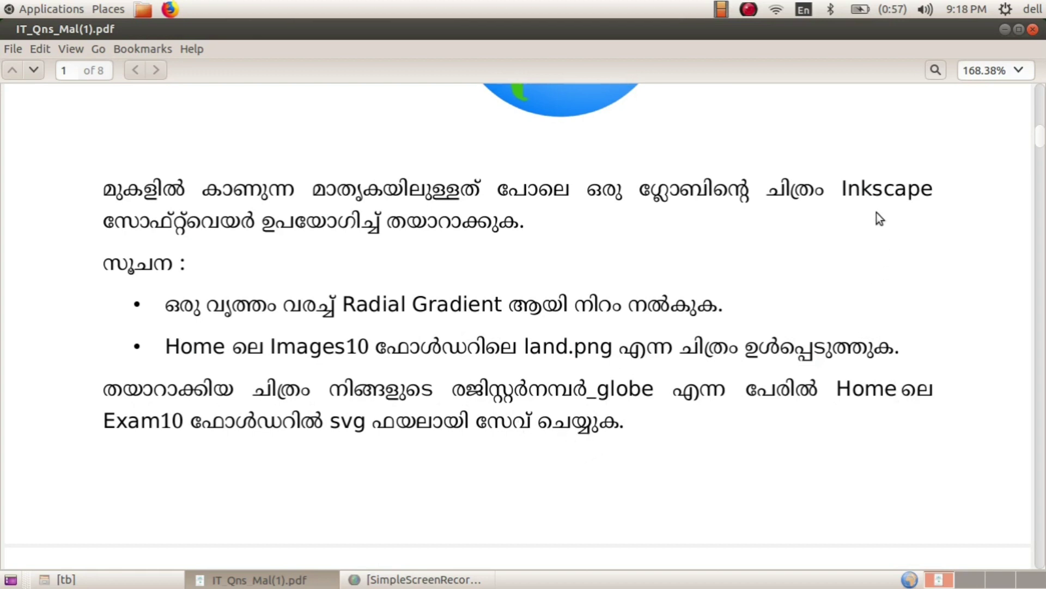
{"action": "scroll", "coordinate": [491, 305], "scroll_direction": "up", "scroll_amount": 5}
{"action": "scroll", "coordinate": [490, 302], "scroll_direction": "up", "scroll_amount": 3}
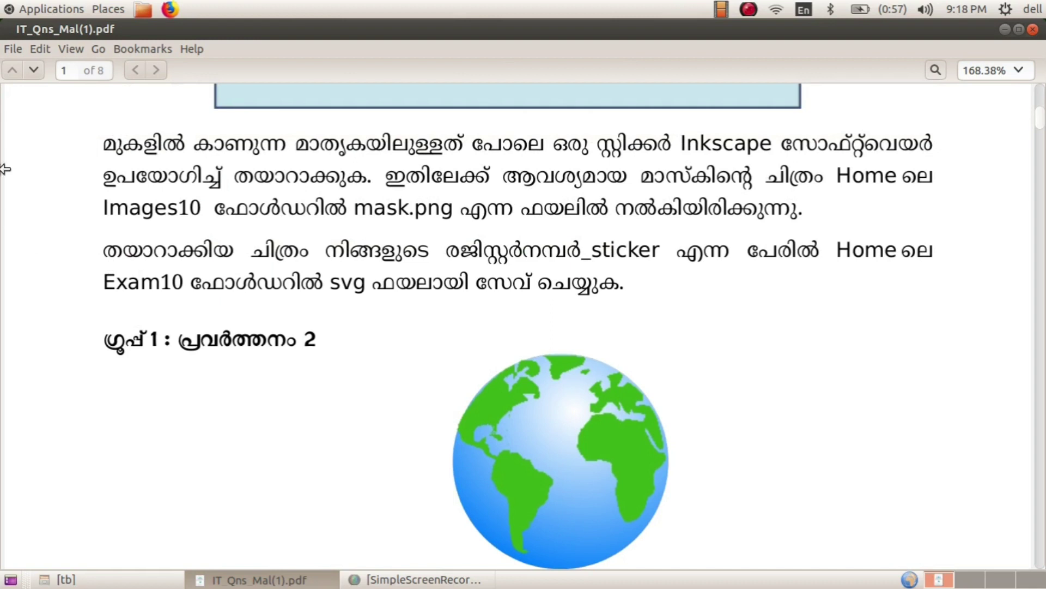
- Launch Inkscape from the Applications > Graphics menu
{"action": "left_click", "coordinate": [50, 9]}
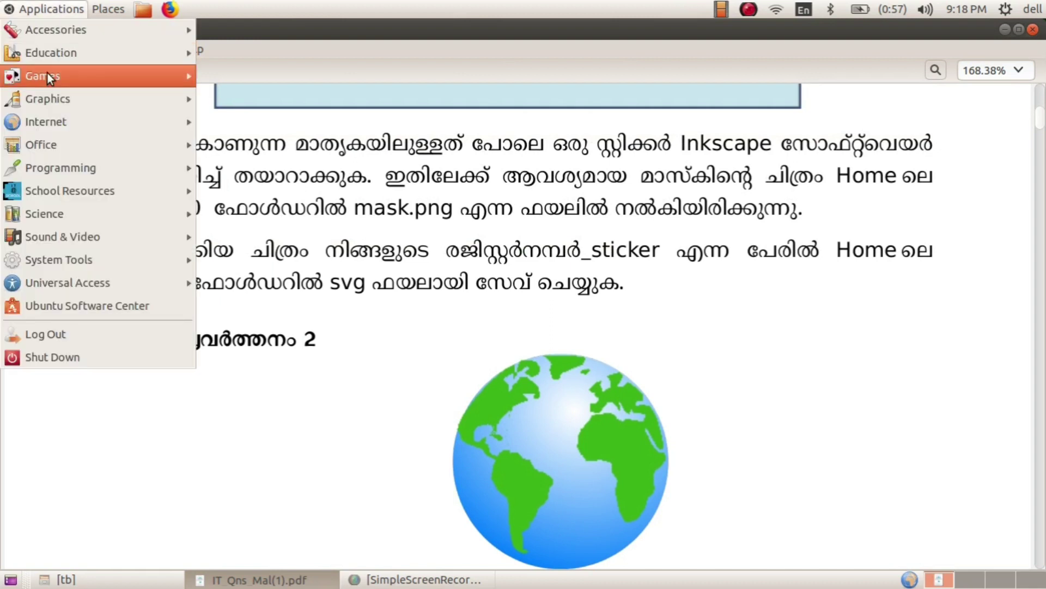
{"action": "mouse_move", "coordinate": [67, 97]}
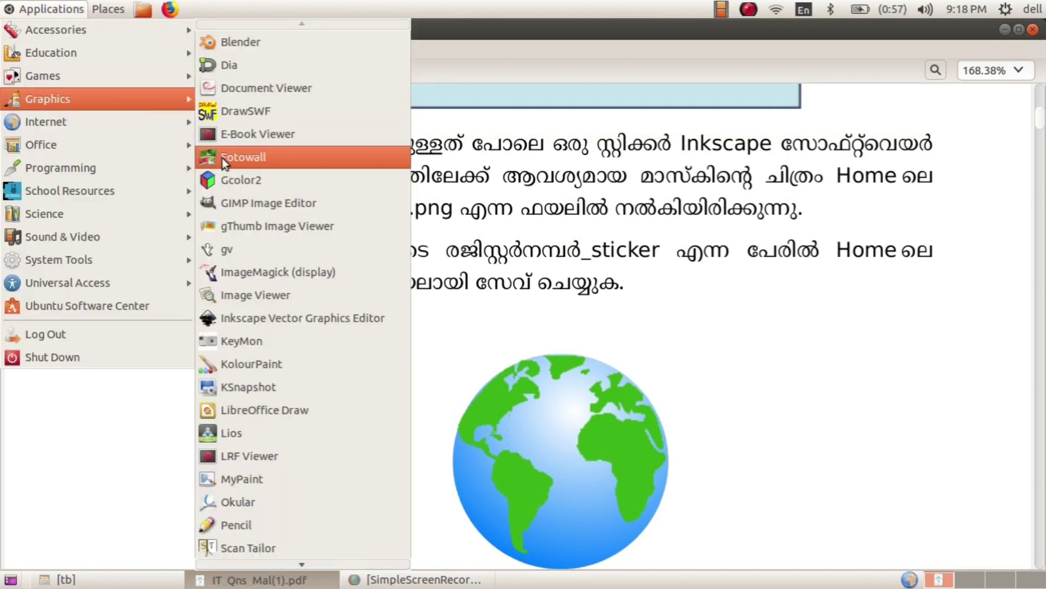
{"action": "left_click", "coordinate": [256, 318]}
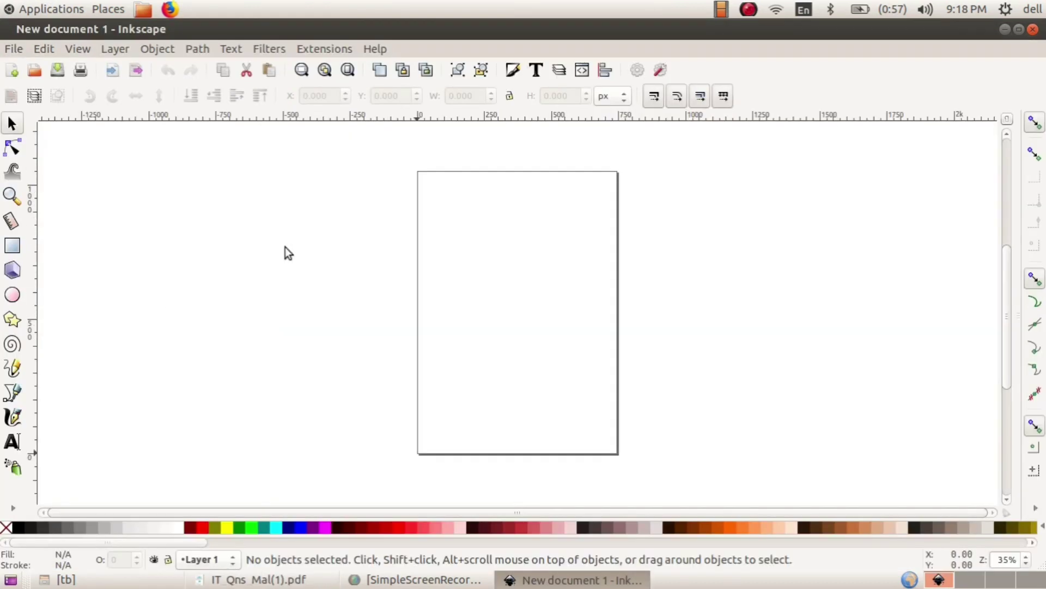
- Uncheck Show page border in Document Properties to hide the page border
{"action": "left_click", "coordinate": [13, 49]}
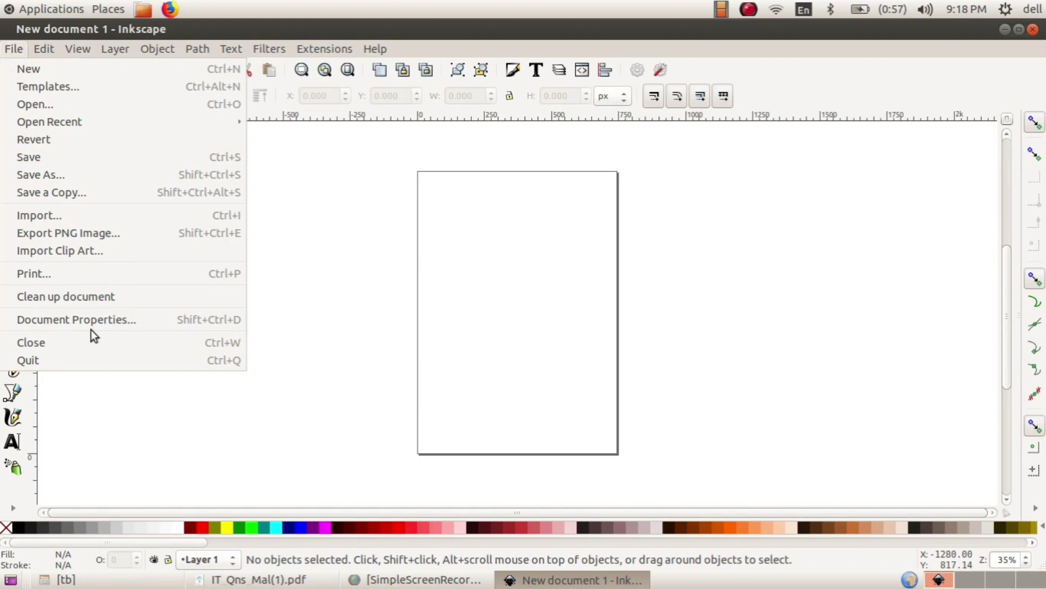
{"action": "left_click", "coordinate": [102, 318]}
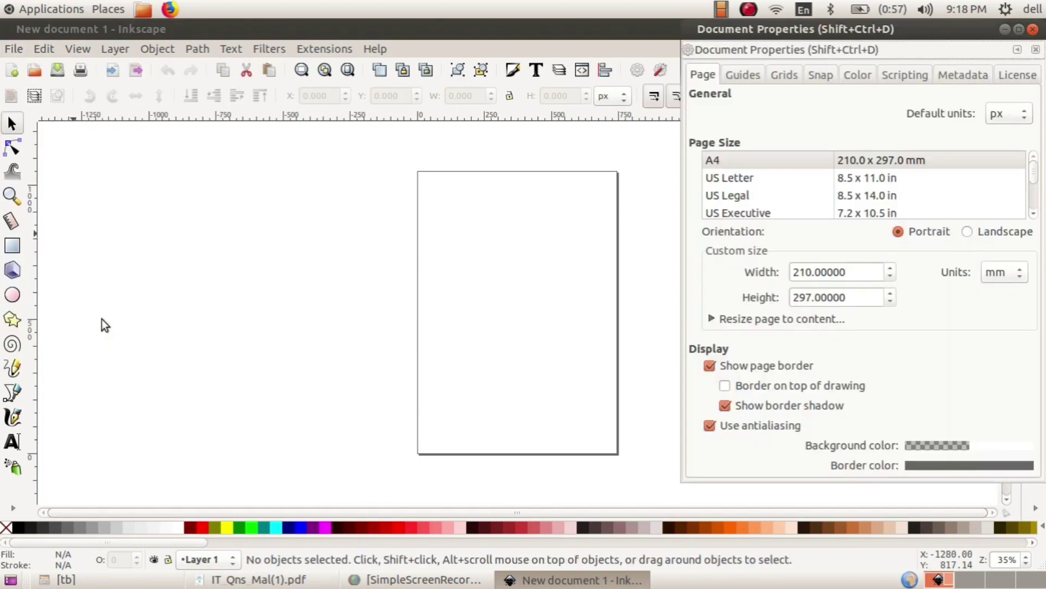
{"action": "left_click", "coordinate": [711, 365]}
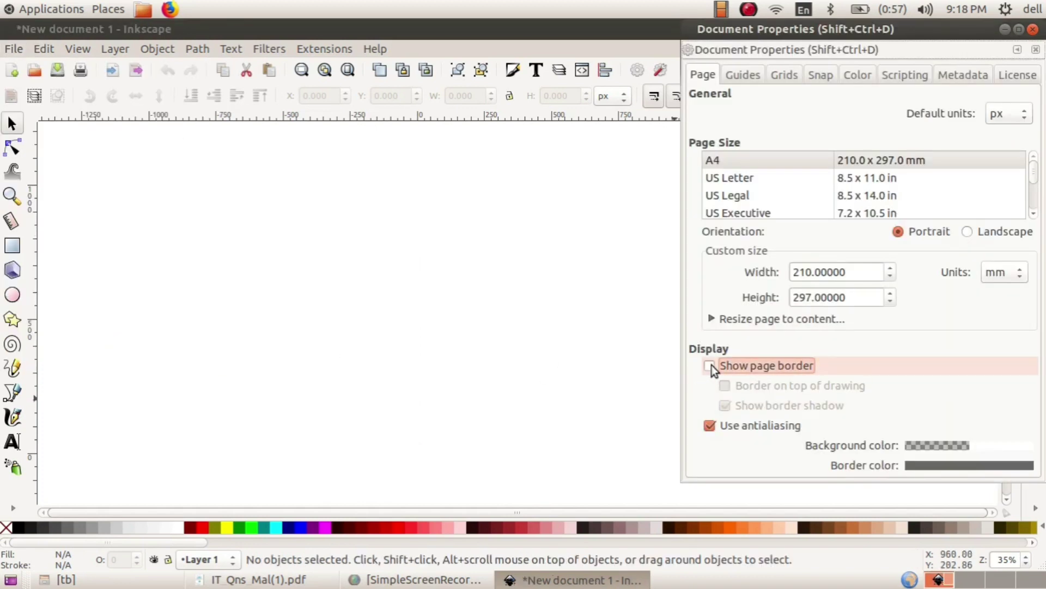
{"action": "left_click", "coordinate": [1036, 50]}
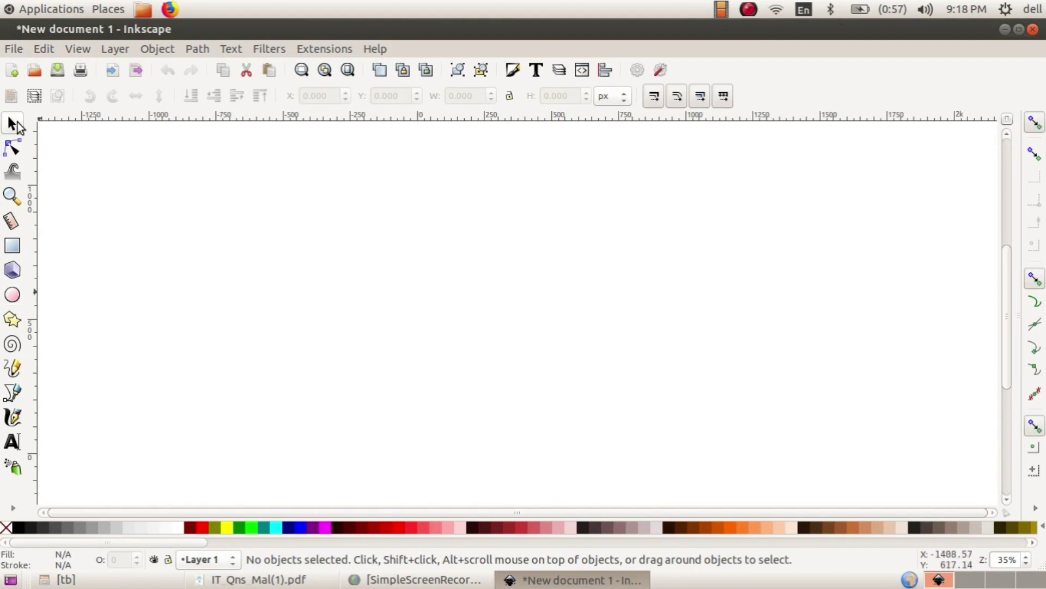
- Draw a large ellipse near the canvas centre and set its stroke paint to None
{"action": "left_click", "coordinate": [13, 297]}
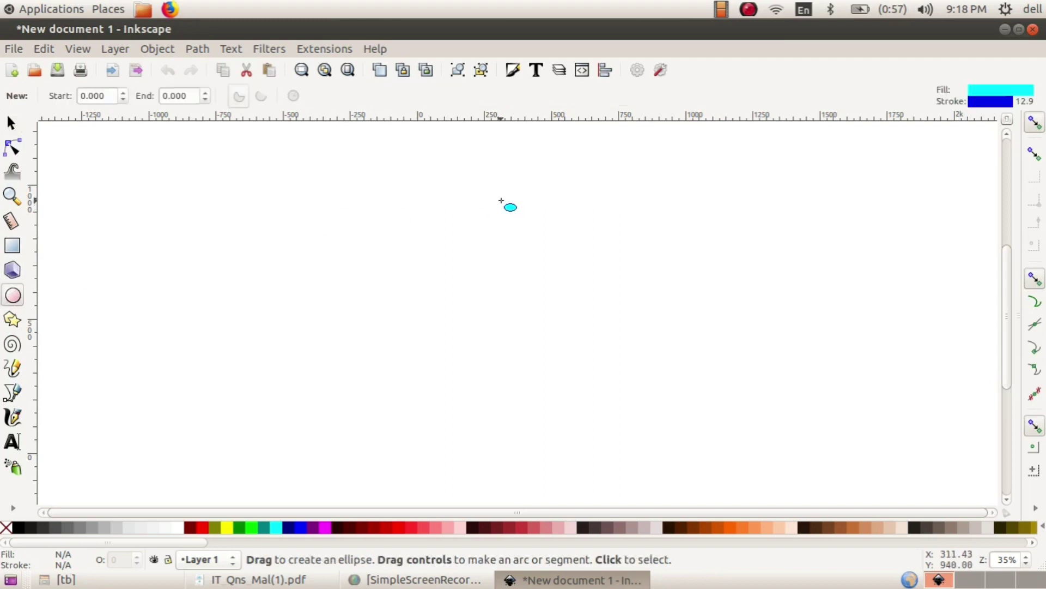
{"action": "left_click_drag", "start_coordinate": [398, 189], "coordinate": [693, 433]}
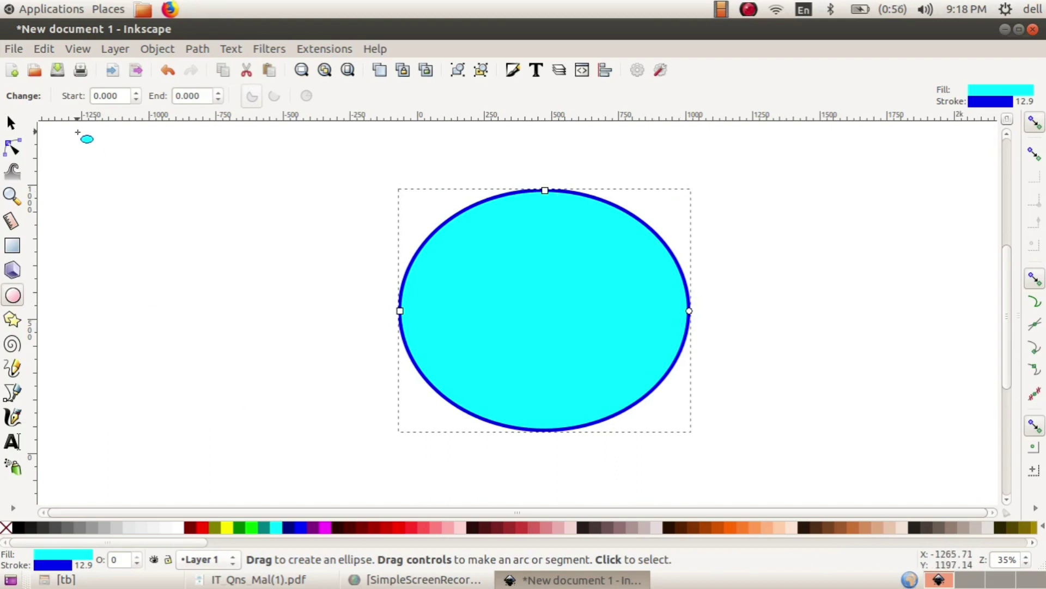
{"action": "left_click", "coordinate": [164, 49]}
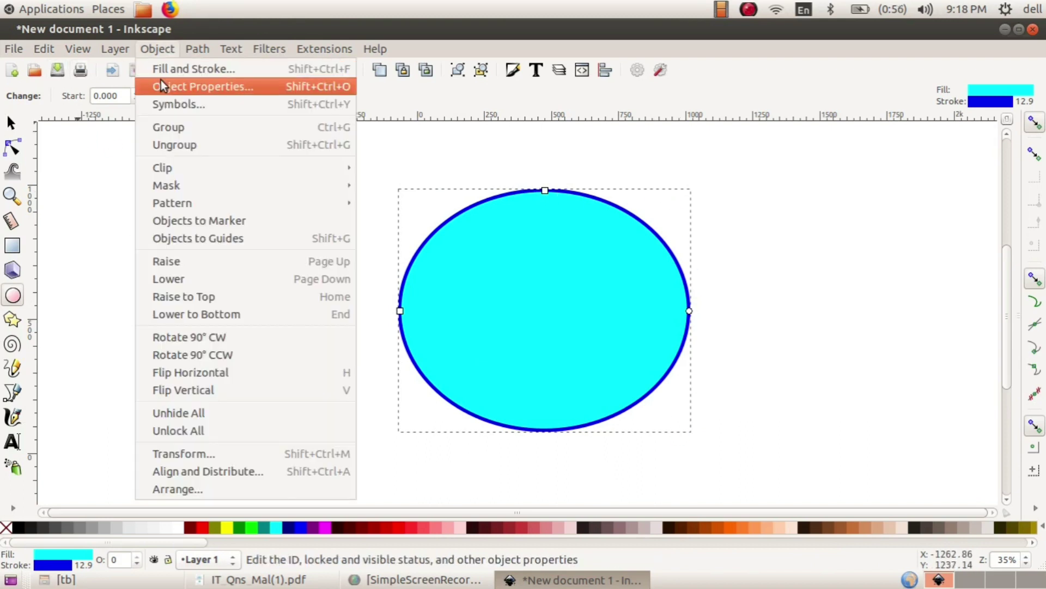
{"action": "left_click", "coordinate": [178, 68]}
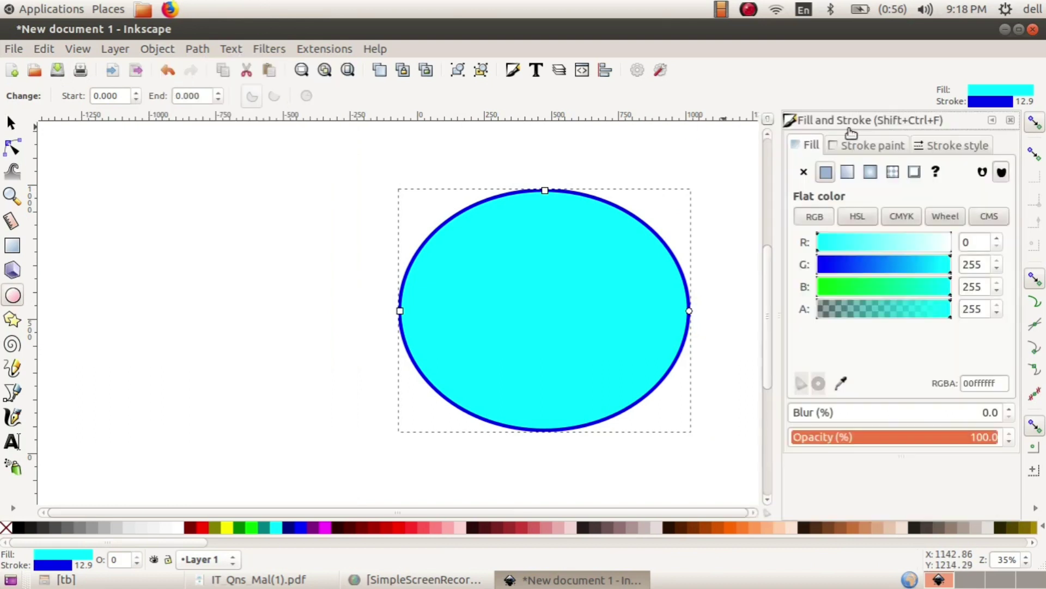
{"action": "left_click", "coordinate": [867, 145]}
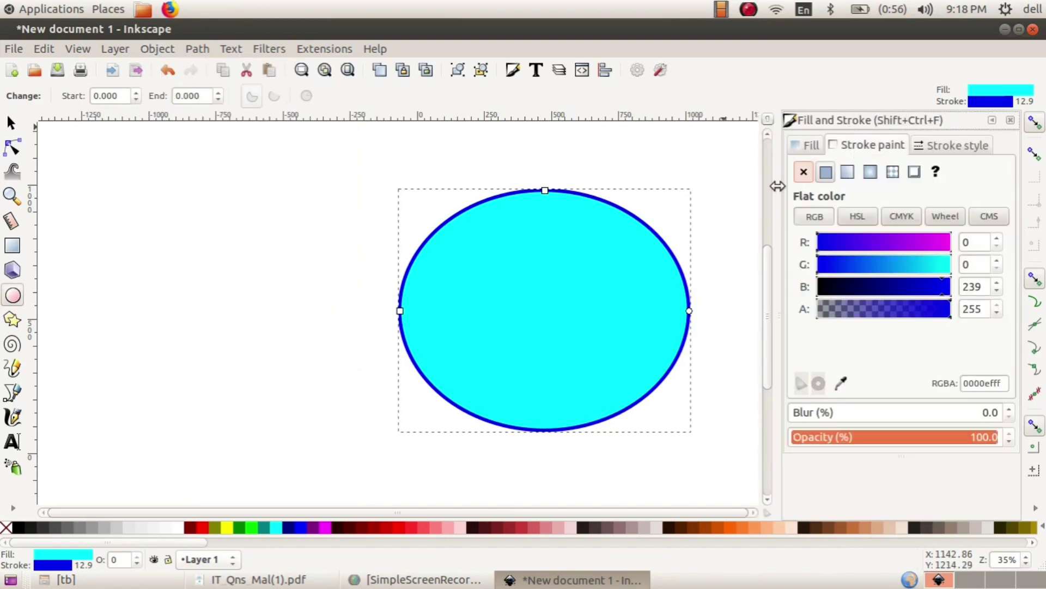
{"action": "left_click", "coordinate": [803, 172]}
{"action": "left_click", "coordinate": [1010, 120]}
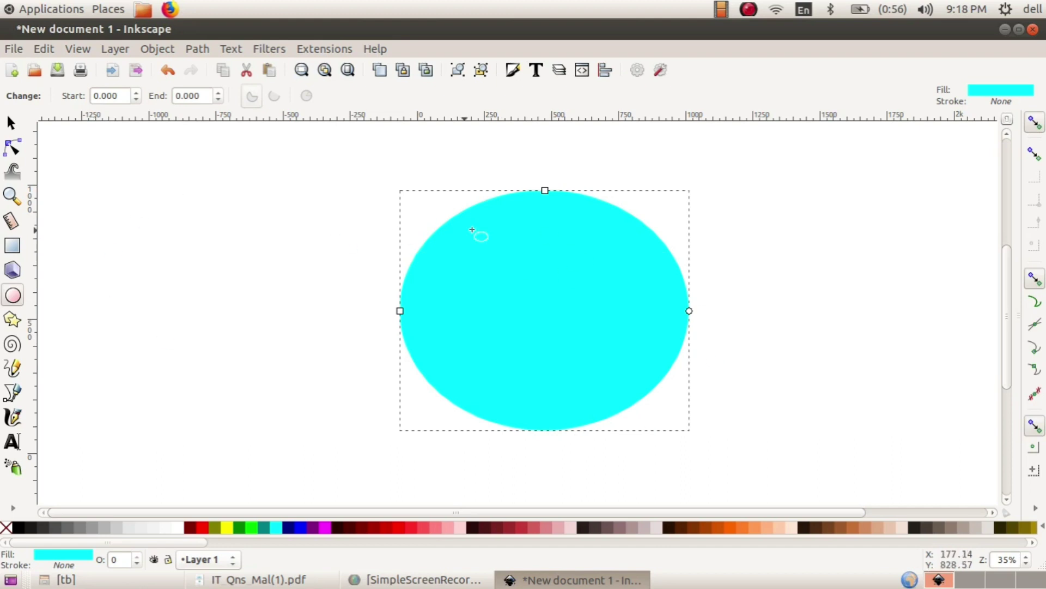
{"action": "left_click", "coordinate": [13, 129]}
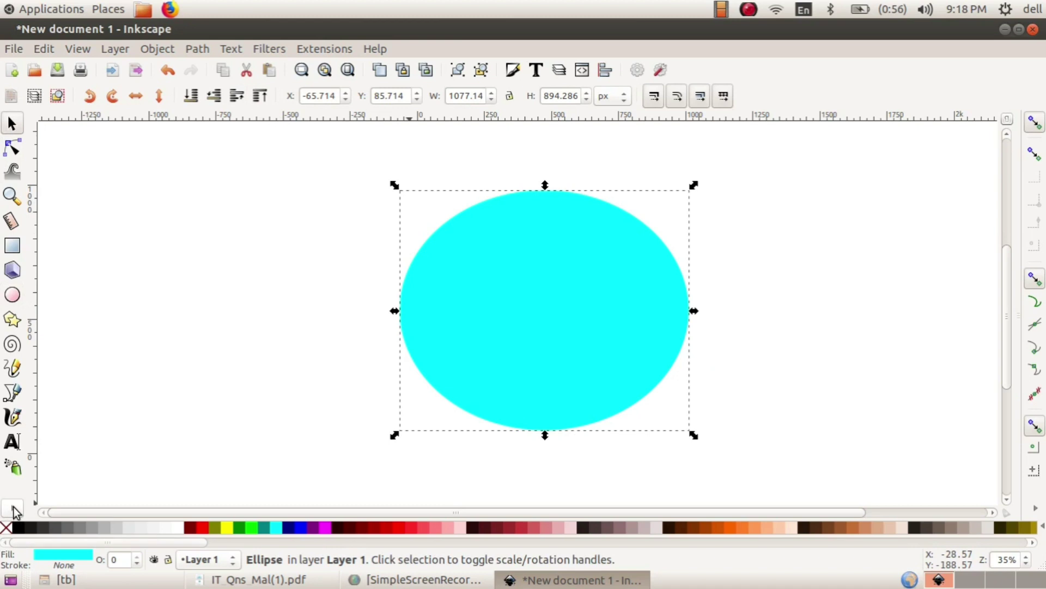
- Apply a radial gradient across the ellipse with a Navy outer stop
{"action": "left_click", "coordinate": [14, 510]}
{"action": "left_click", "coordinate": [67, 473]}
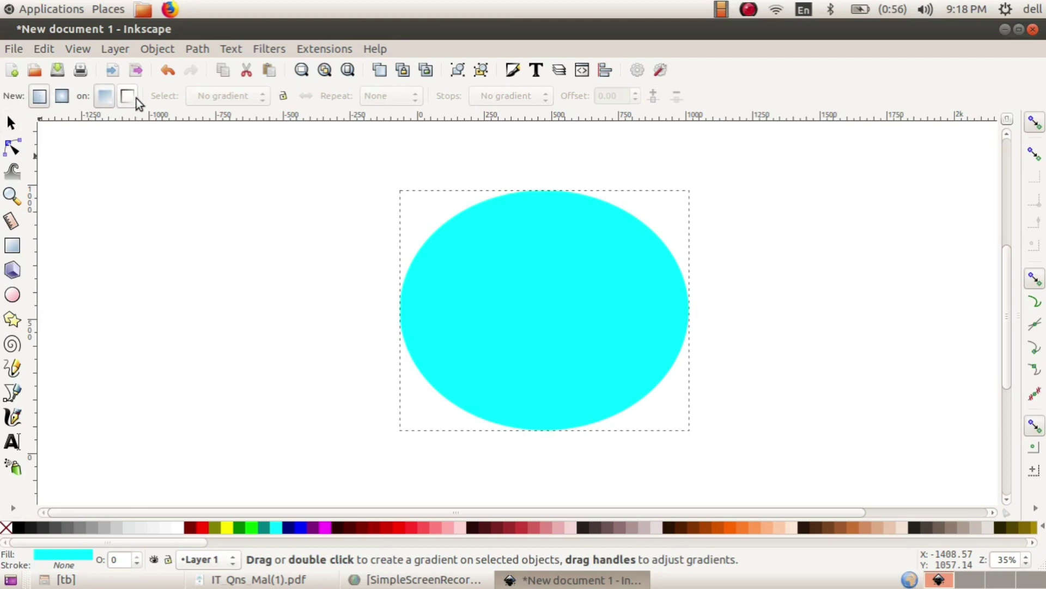
{"action": "left_click", "coordinate": [62, 96]}
{"action": "left_click_drag", "start_coordinate": [460, 214], "coordinate": [637, 406]}
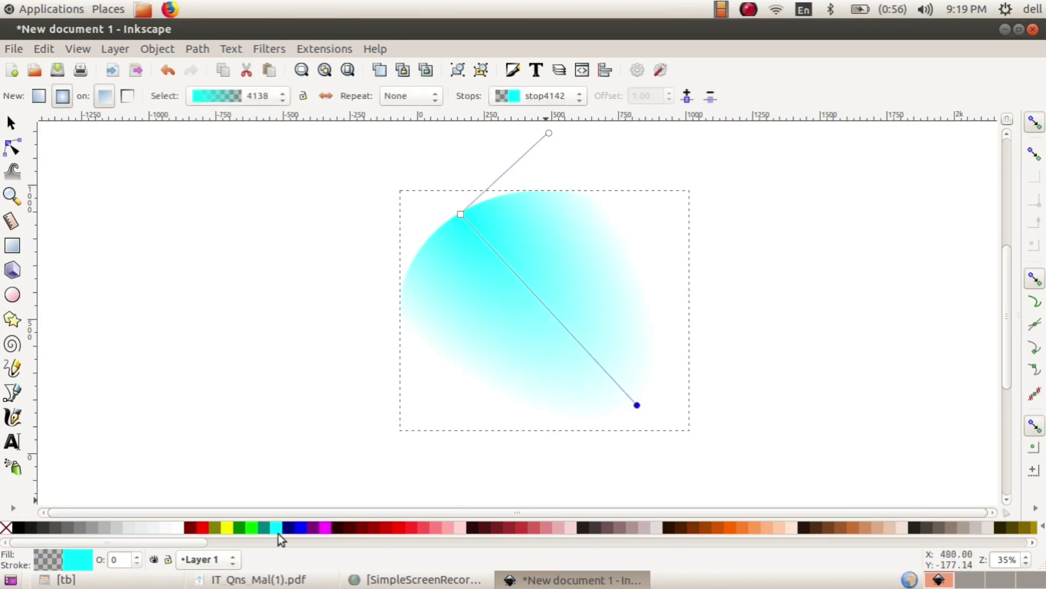
{"action": "left_click", "coordinate": [294, 528]}
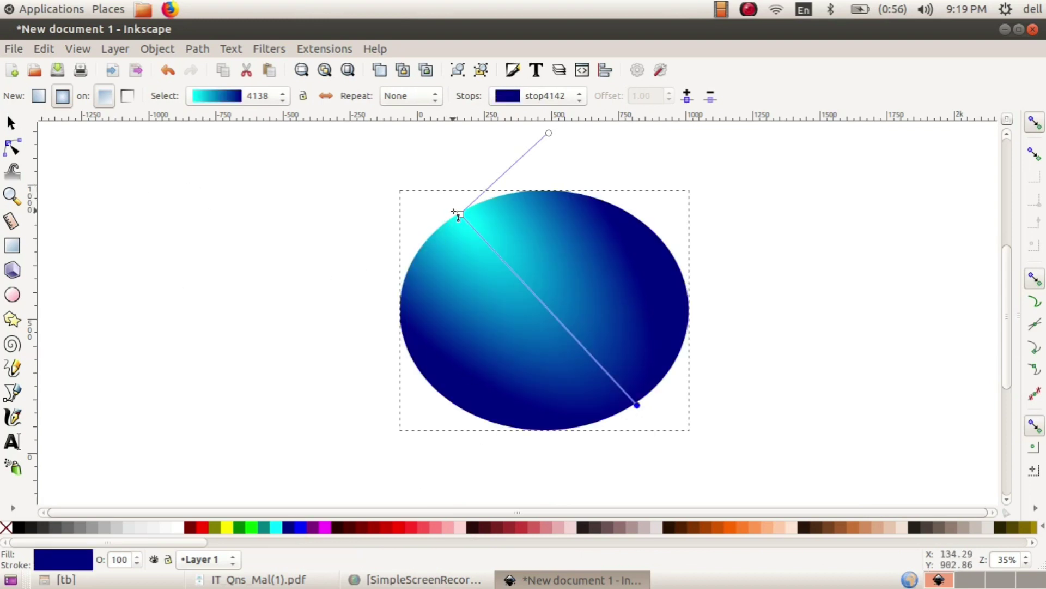
- Adjust the gradient handles so the bright cyan highlight sits toward the upper area
{"action": "left_click_drag", "start_coordinate": [460, 214], "coordinate": [498, 222]}
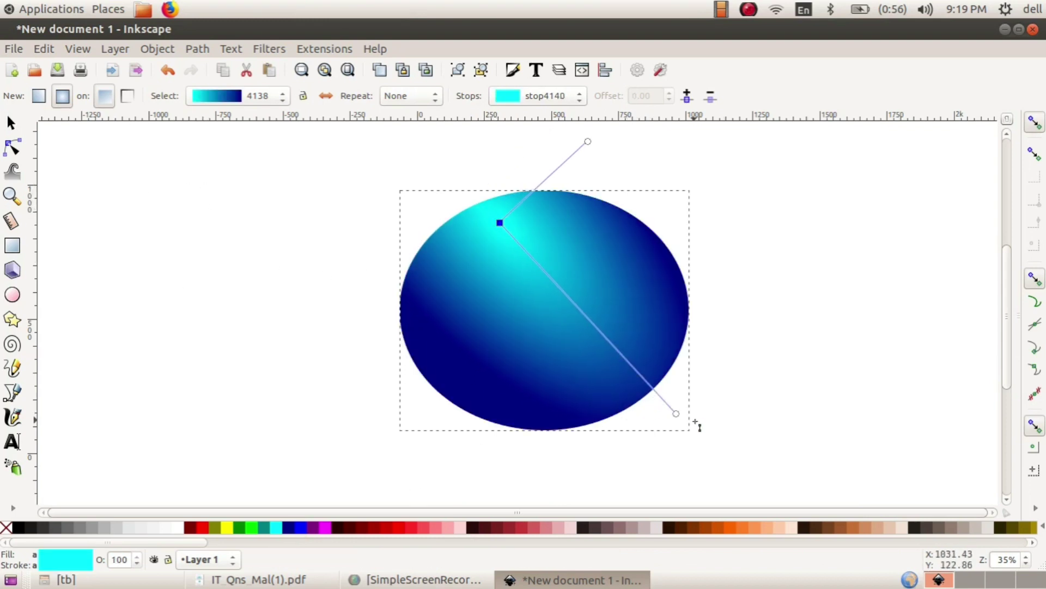
{"action": "left_click_drag", "start_coordinate": [676, 414], "coordinate": [627, 495]}
{"action": "left_click_drag", "start_coordinate": [610, 171], "coordinate": [644, 174]}
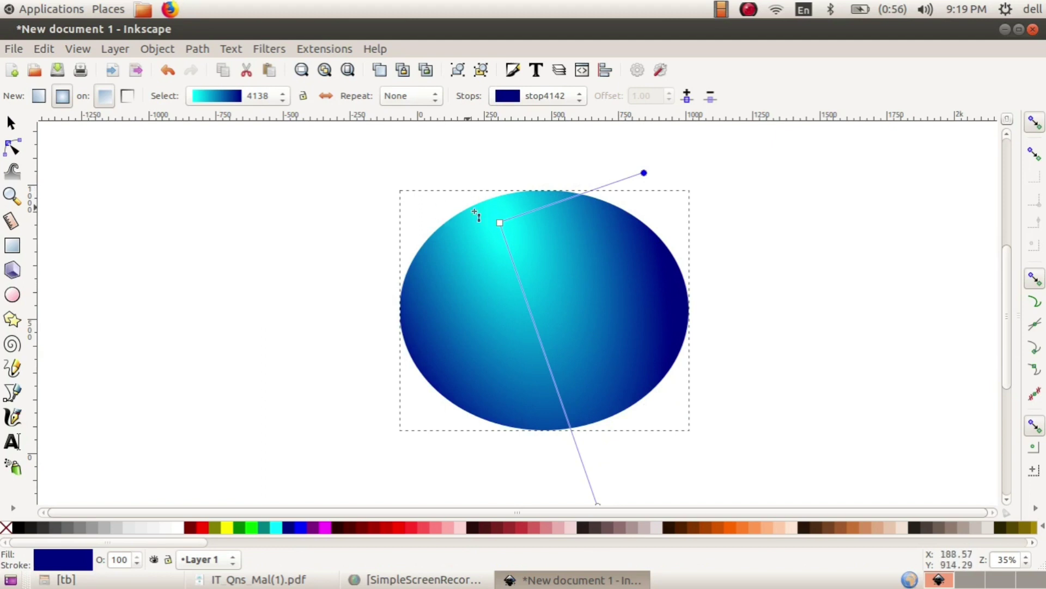
{"action": "left_click_drag", "start_coordinate": [500, 223], "coordinate": [518, 219]}
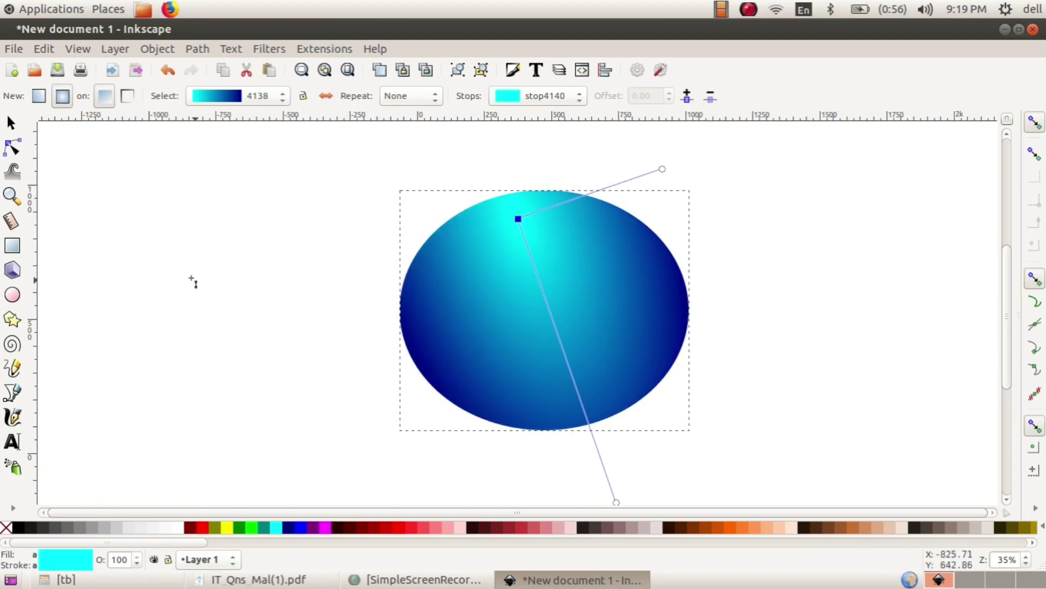
{"action": "left_click", "coordinate": [18, 126]}
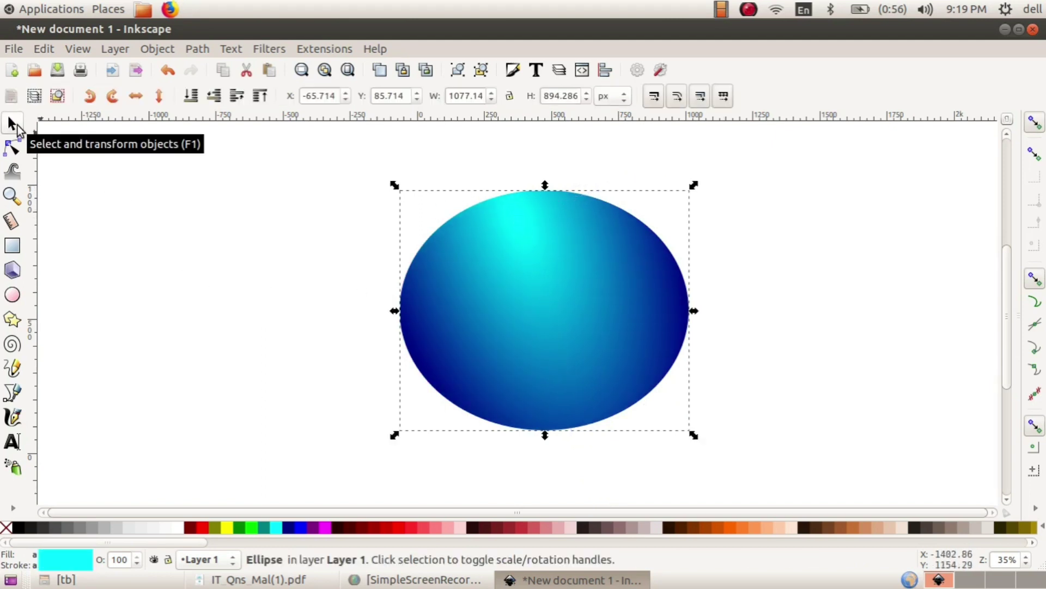
- Import land.png as an embedded image and move the world map into the ellipse's centre
{"action": "left_click", "coordinate": [14, 49]}
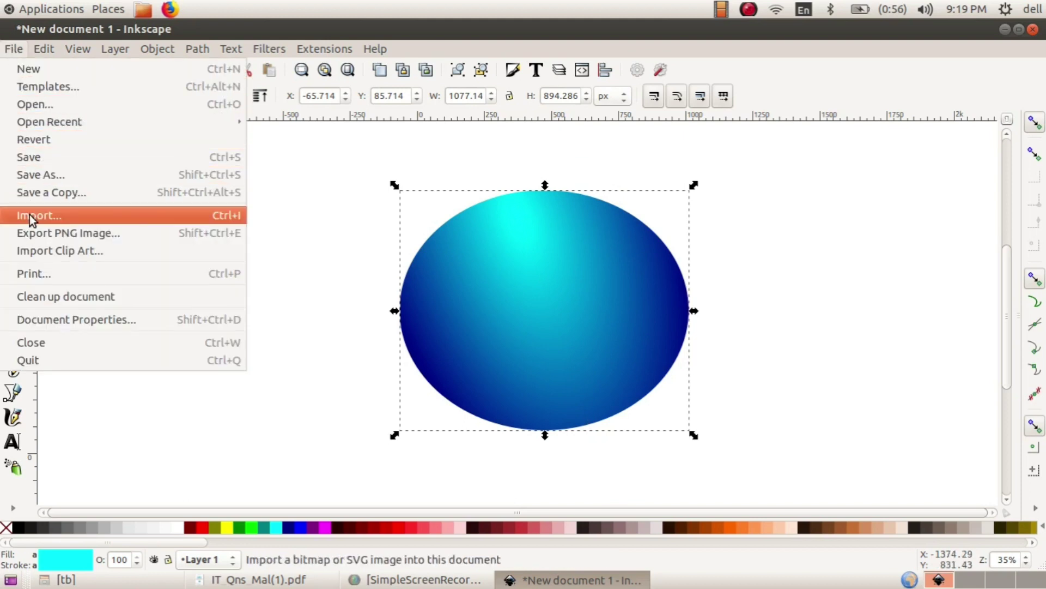
{"action": "left_click", "coordinate": [29, 215]}
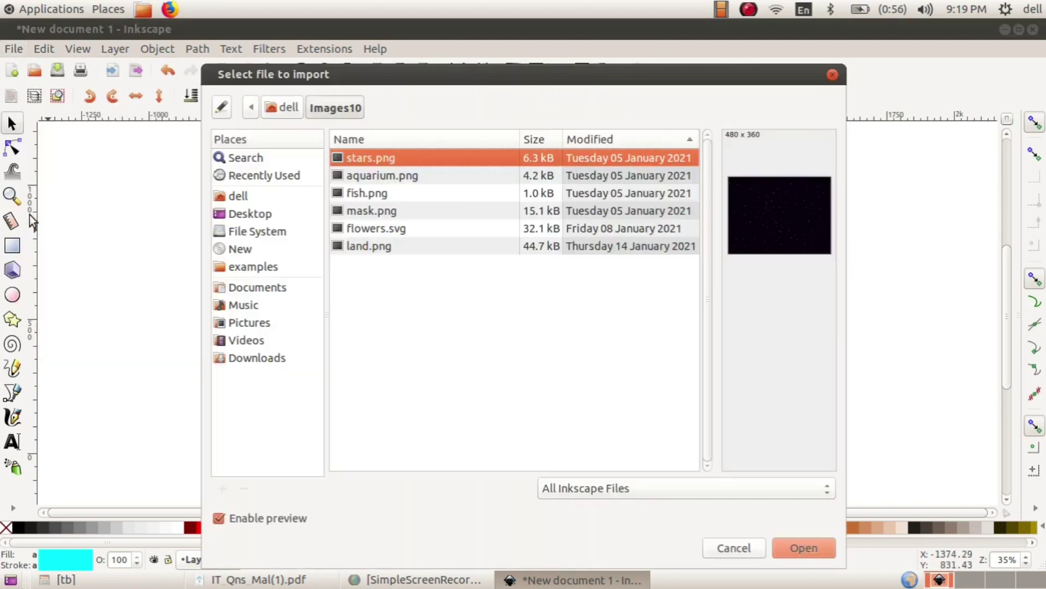
{"action": "left_click", "coordinate": [381, 245]}
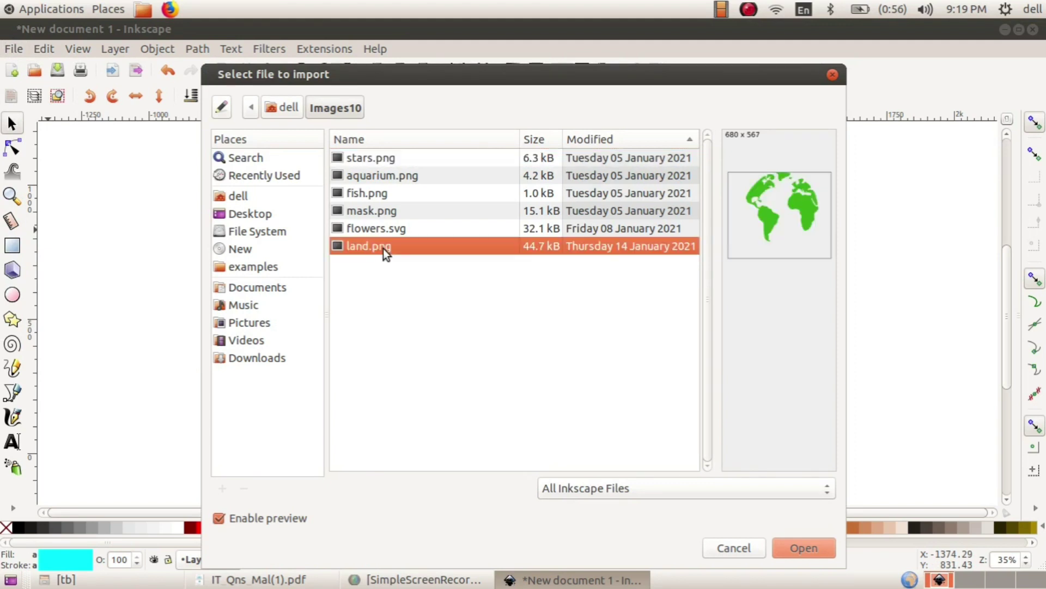
{"action": "left_click", "coordinate": [801, 550]}
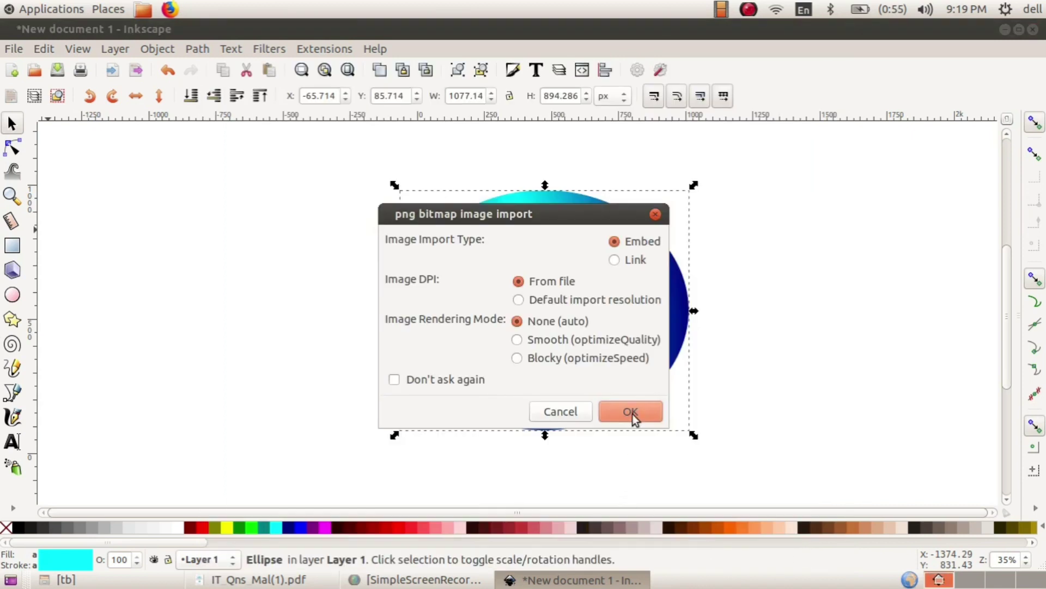
{"action": "left_click", "coordinate": [630, 412]}
{"action": "left_click_drag", "start_coordinate": [668, 397], "coordinate": [580, 285]}
{"action": "left_click", "coordinate": [579, 280]}
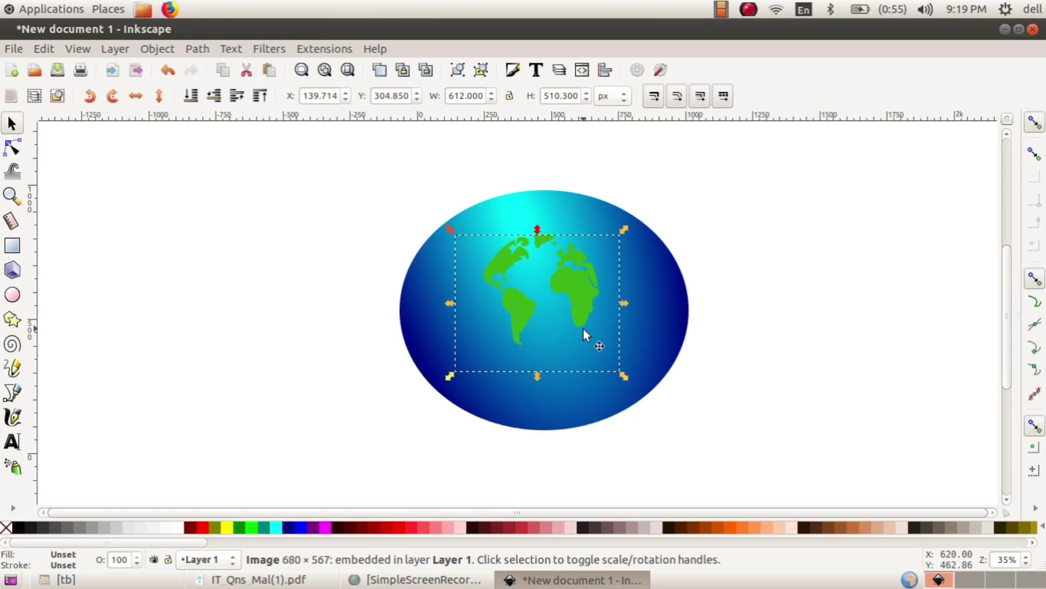
- Enlarge the world map to about double size and shift it down over the ellipse
{"action": "left_click_drag", "start_coordinate": [623, 377], "coordinate": [719, 440]}
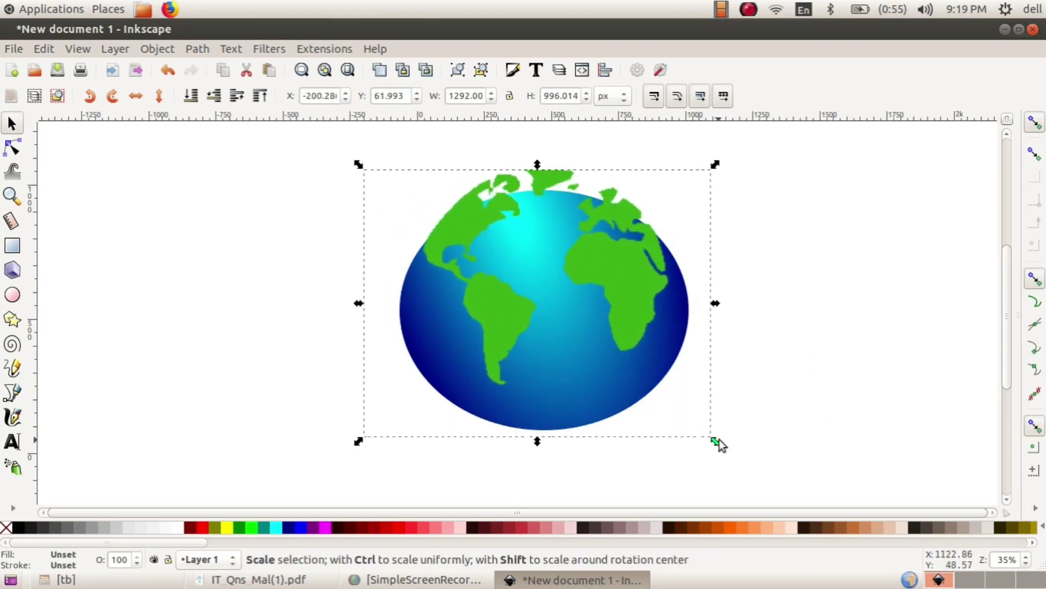
{"action": "left_click_drag", "start_coordinate": [603, 253], "coordinate": [608, 293]}
{"action": "left_click", "coordinate": [762, 264]}
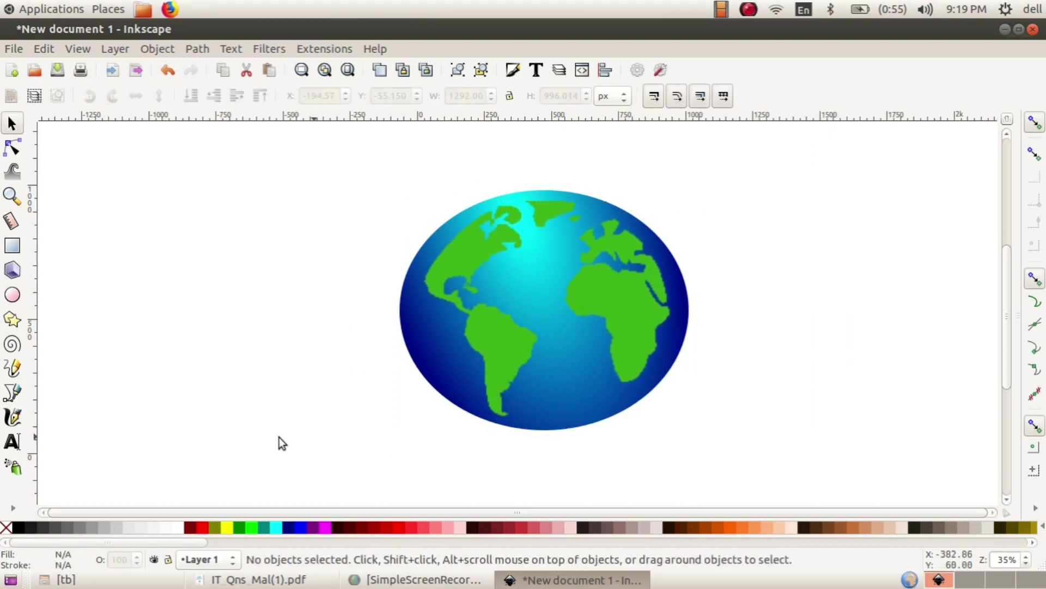
- Select the ellipse and the world map together and group them with Object > Group
{"action": "left_click_drag", "start_coordinate": [351, 152], "coordinate": [726, 462]}
{"action": "left_click", "coordinate": [821, 391]}
{"action": "left_click", "coordinate": [613, 398]}
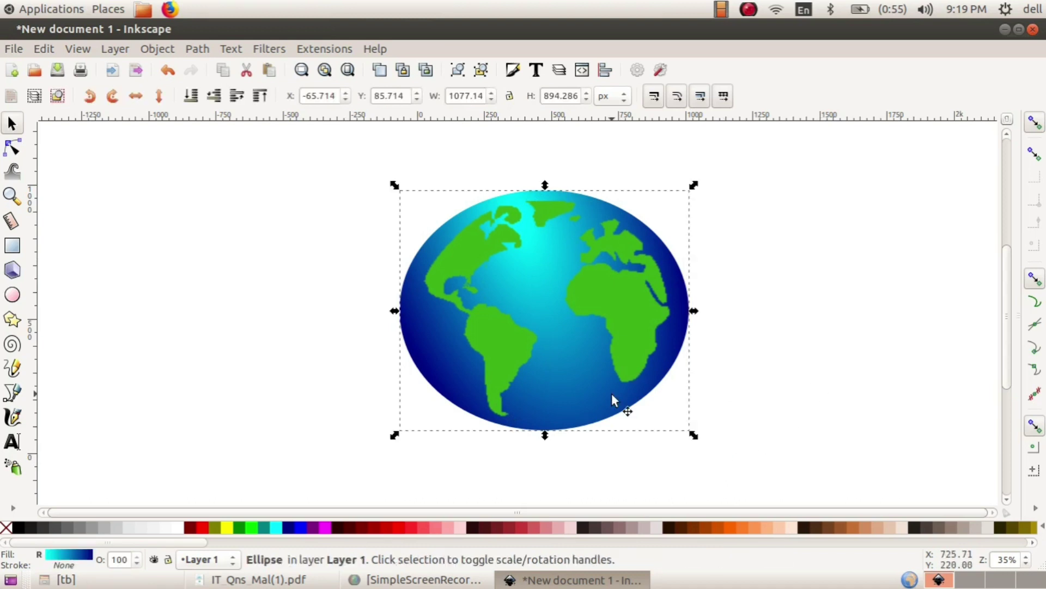
{"action": "left_click", "coordinate": [627, 295], "text": "shift"}
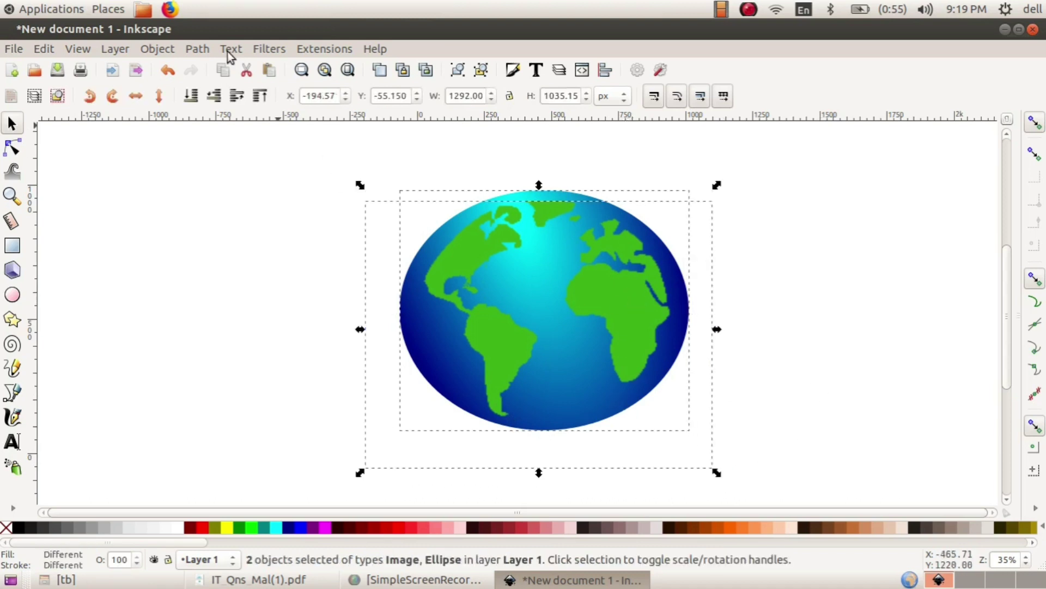
{"action": "left_click", "coordinate": [160, 49]}
{"action": "left_click", "coordinate": [170, 127]}
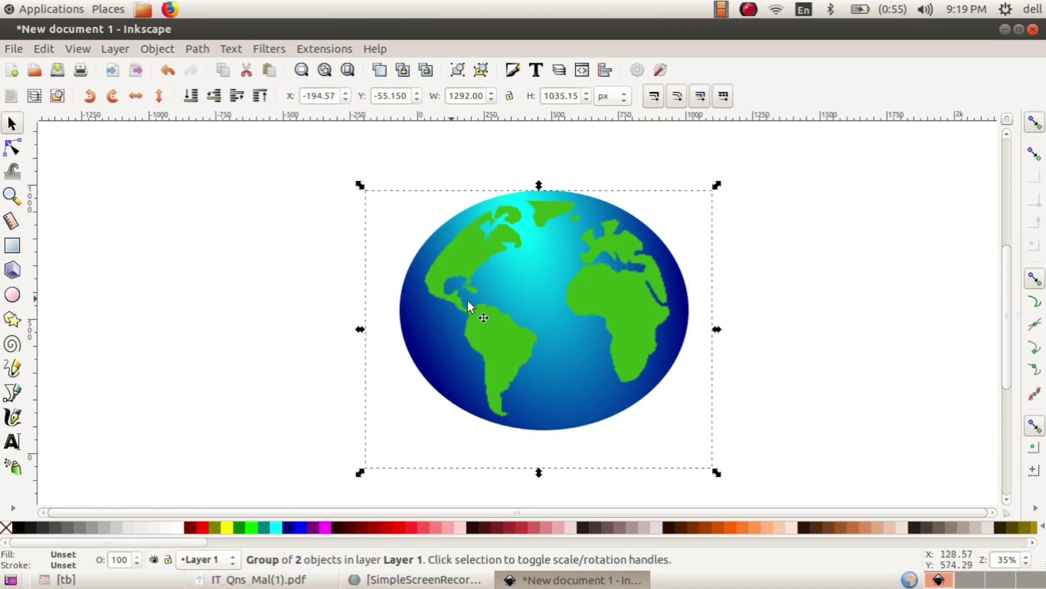
{"action": "left_click_drag", "start_coordinate": [639, 293], "coordinate": [629, 288]}
- Save the globe as an SVG named with the register number plus _GLOBE in the home folder
{"action": "left_click", "coordinate": [58, 70]}
{"action": "key", "text": "minus"}
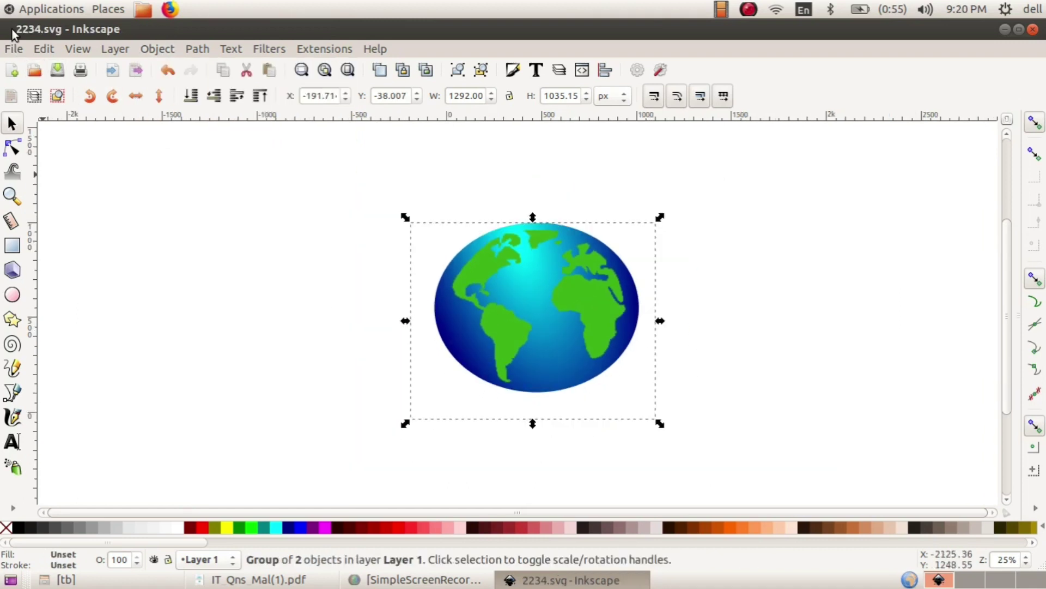
{"action": "left_click", "coordinate": [14, 50]}
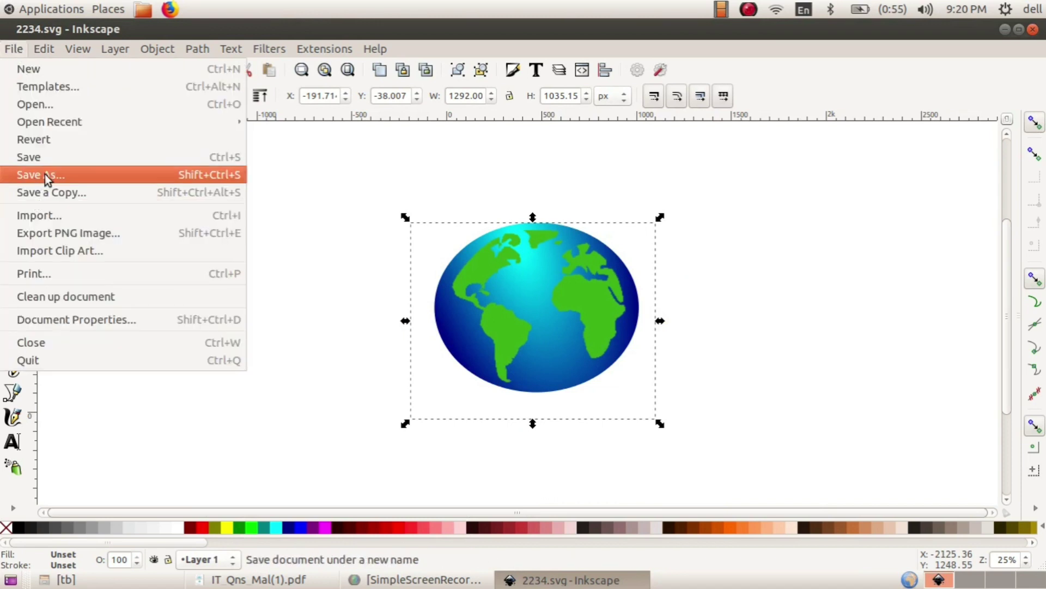
{"action": "left_click", "coordinate": [45, 175]}
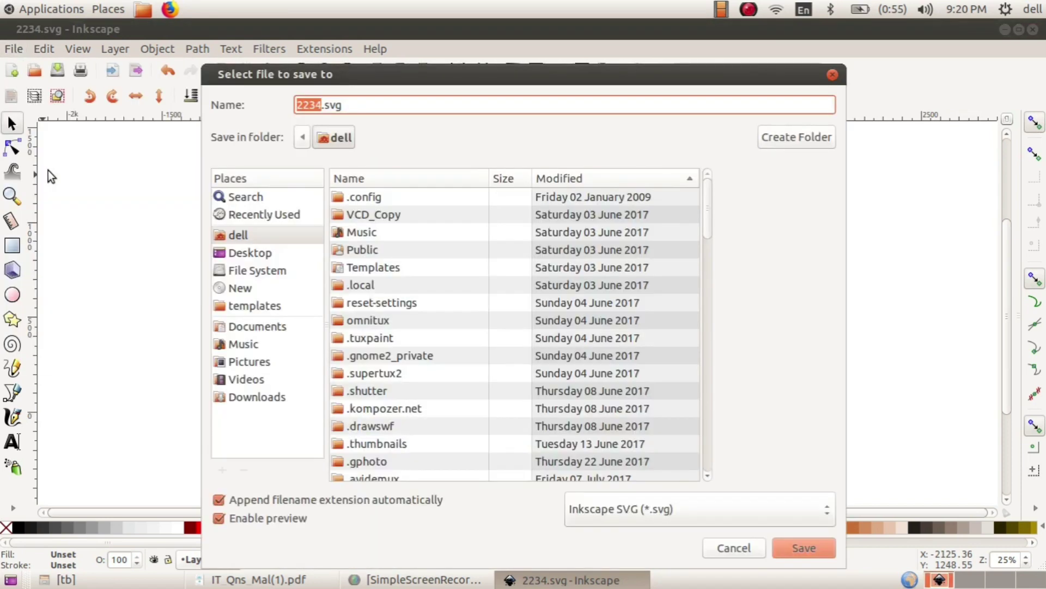
{"action": "key", "text": "BackSpace"}
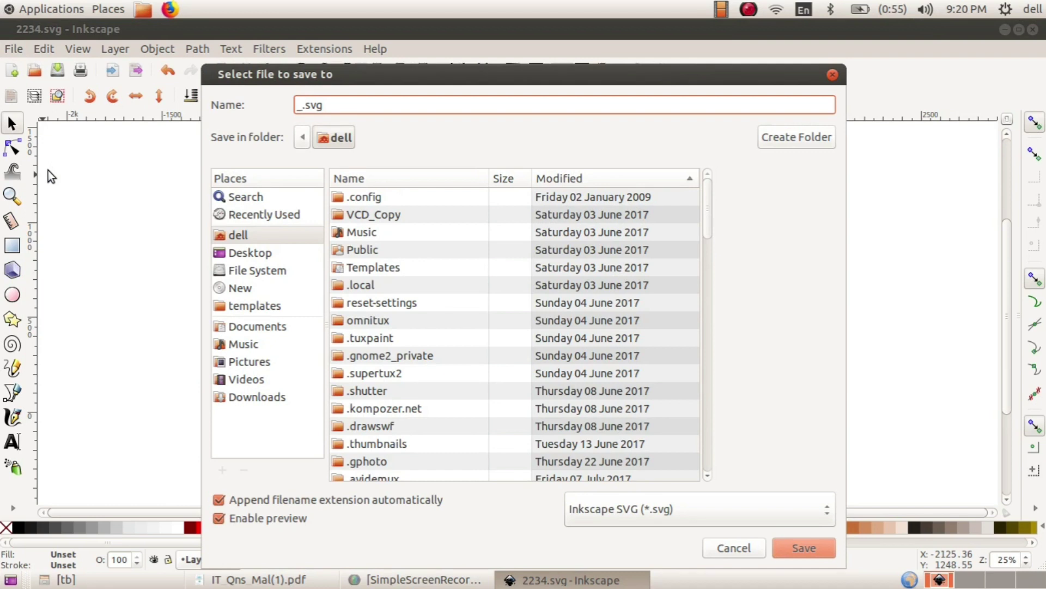
{"action": "type", "text": "3456_GLOBE"}
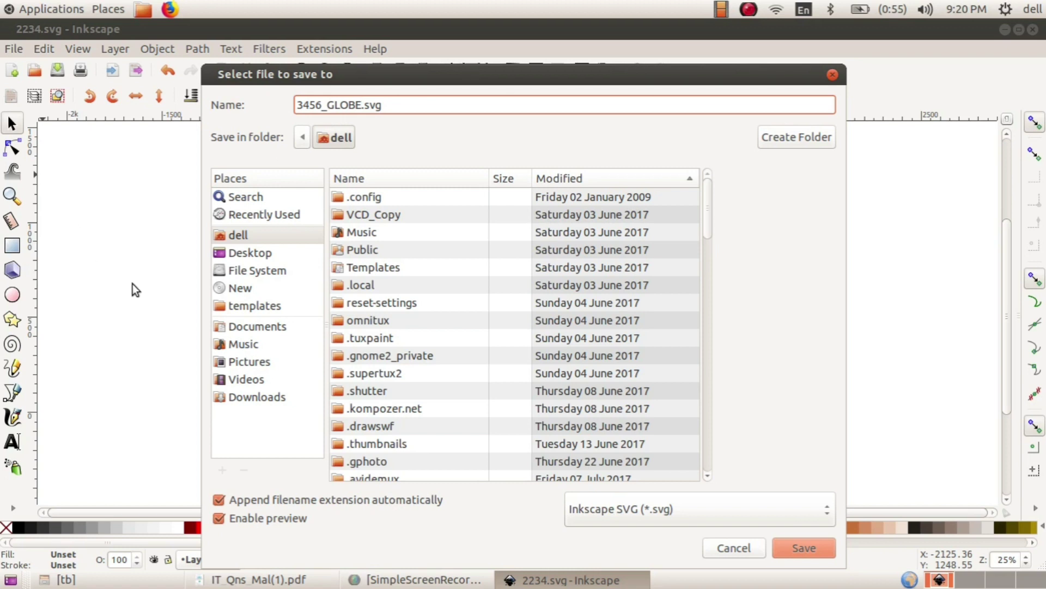
{"action": "left_click", "coordinate": [246, 240]}
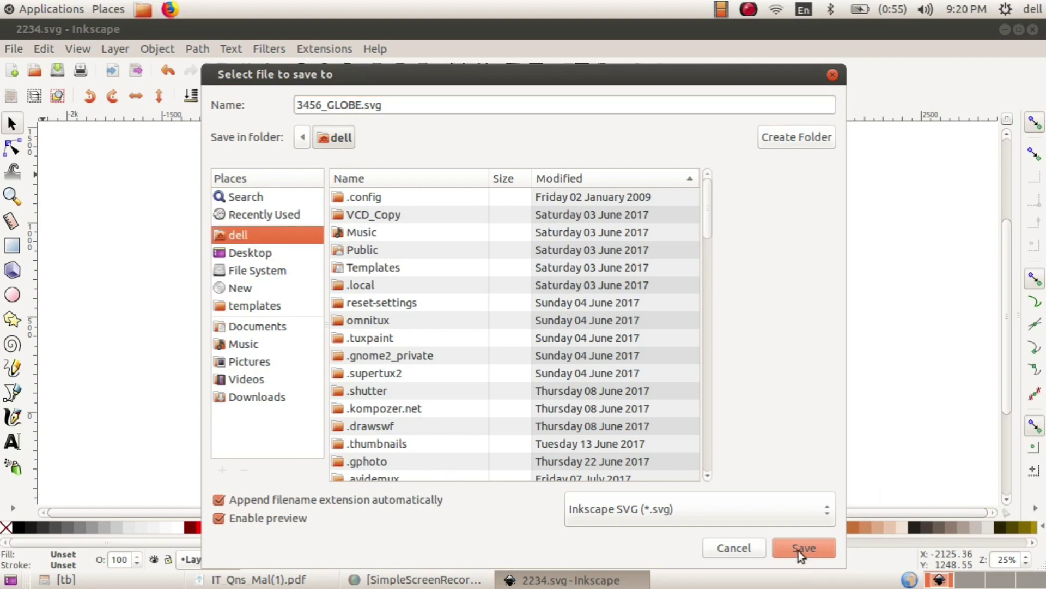
{"action": "left_click", "coordinate": [832, 74]}
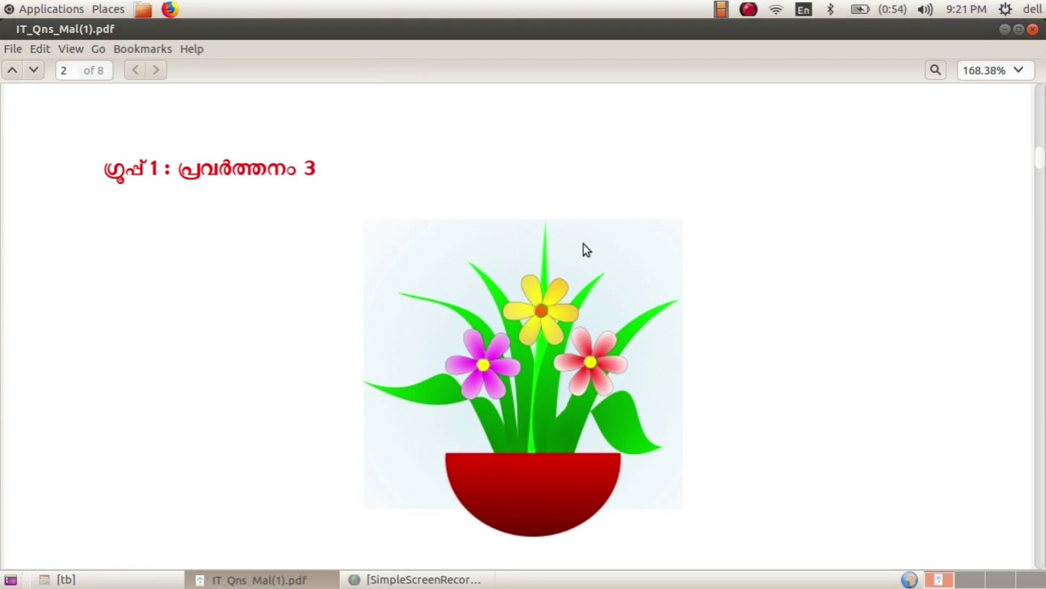
- Scroll the question PDF down to read the flowers.svg pot-and-export instructions
{"action": "scroll", "coordinate": [716, 332], "scroll_direction": "down", "scroll_amount": 5}
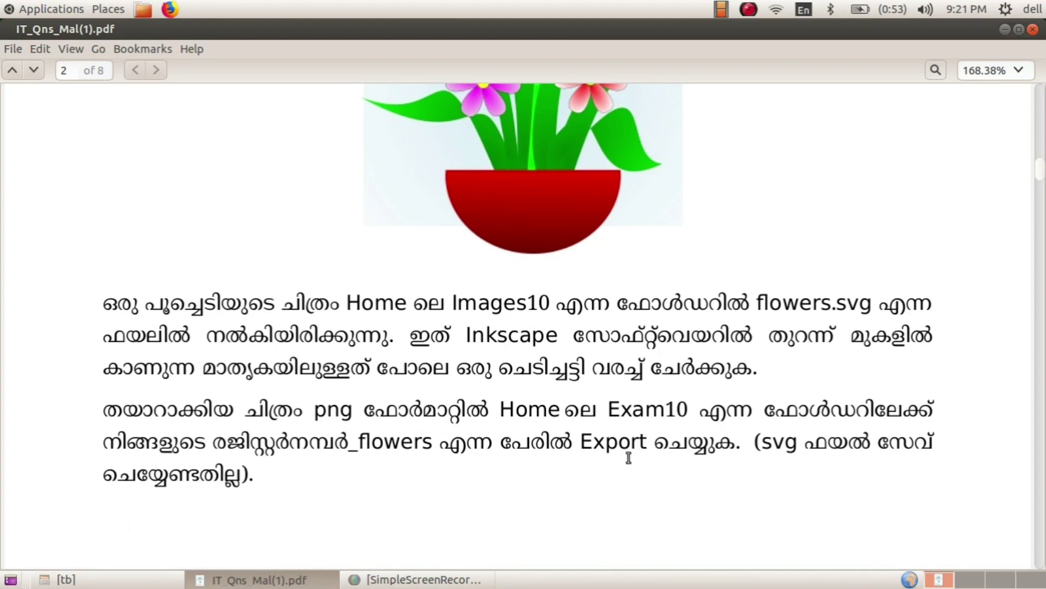
{"action": "left_click", "coordinate": [20, 10]}
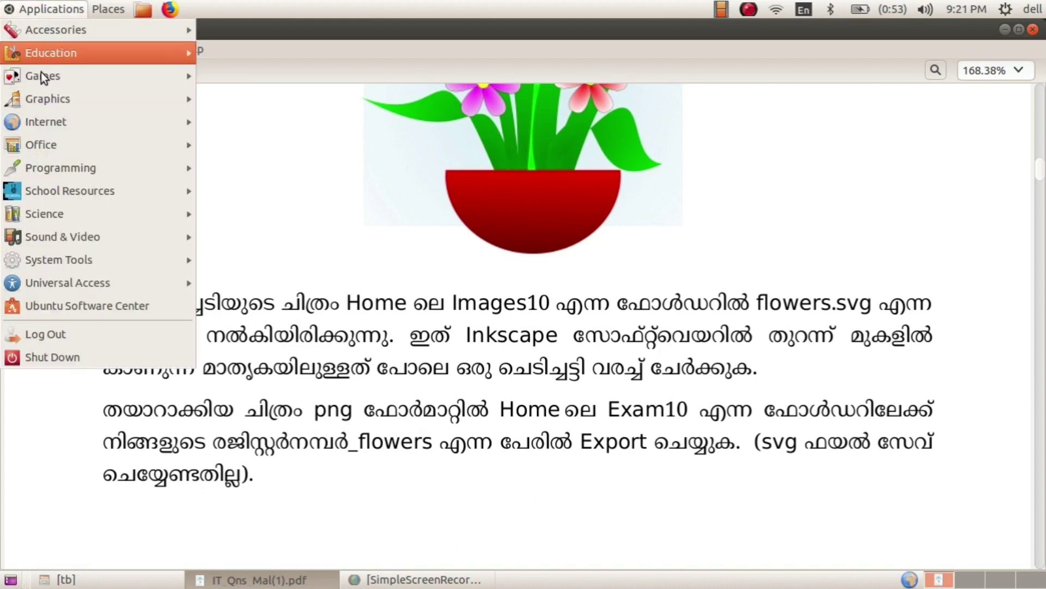
- Launch a new Inkscape window and uncheck Show page border in Document Properties
{"action": "mouse_move", "coordinate": [48, 105]}
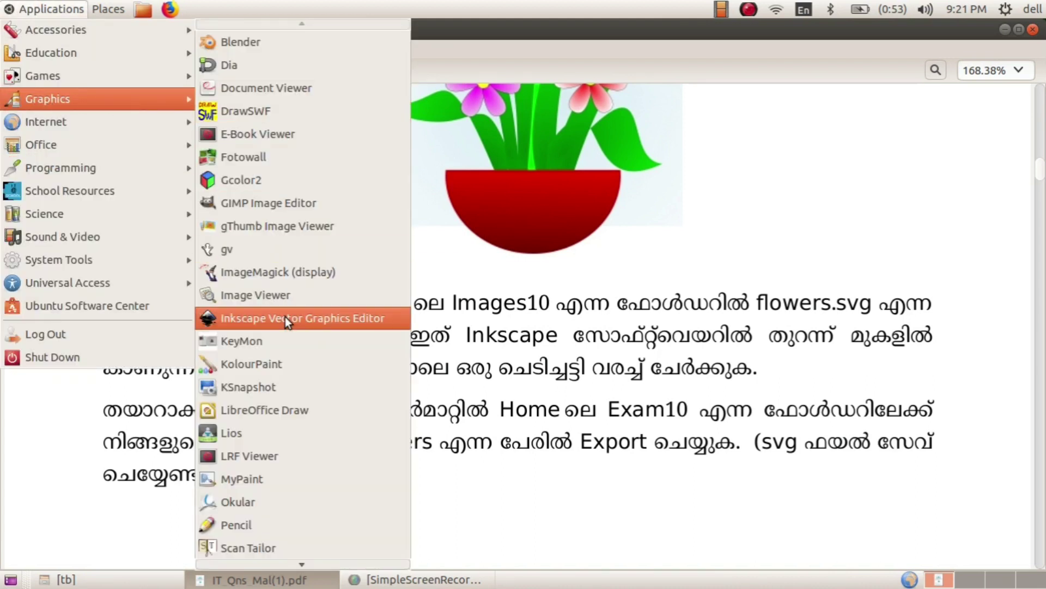
{"action": "left_click", "coordinate": [286, 316]}
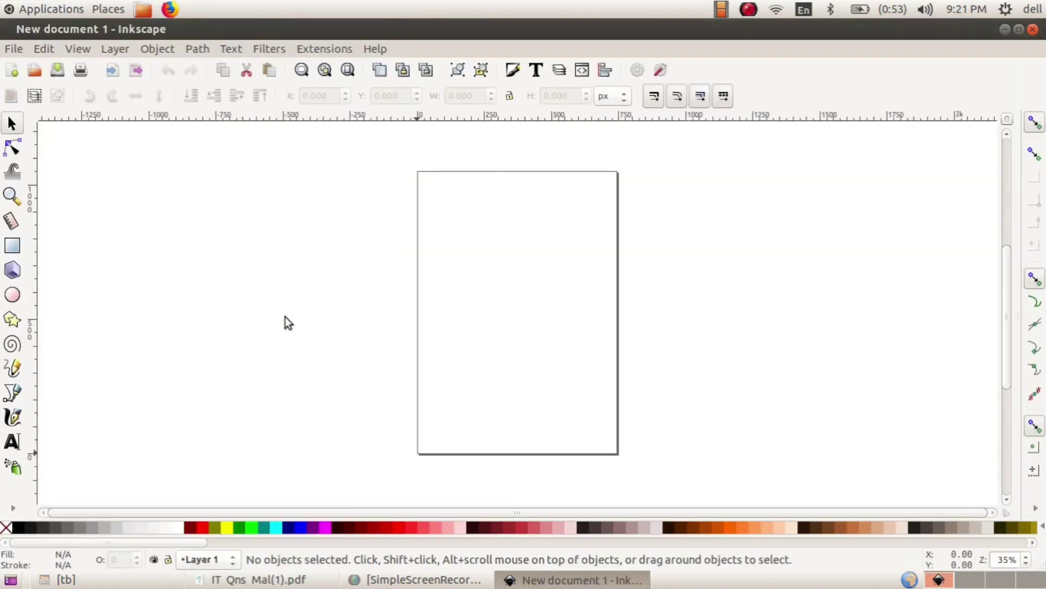
{"action": "left_click", "coordinate": [14, 49]}
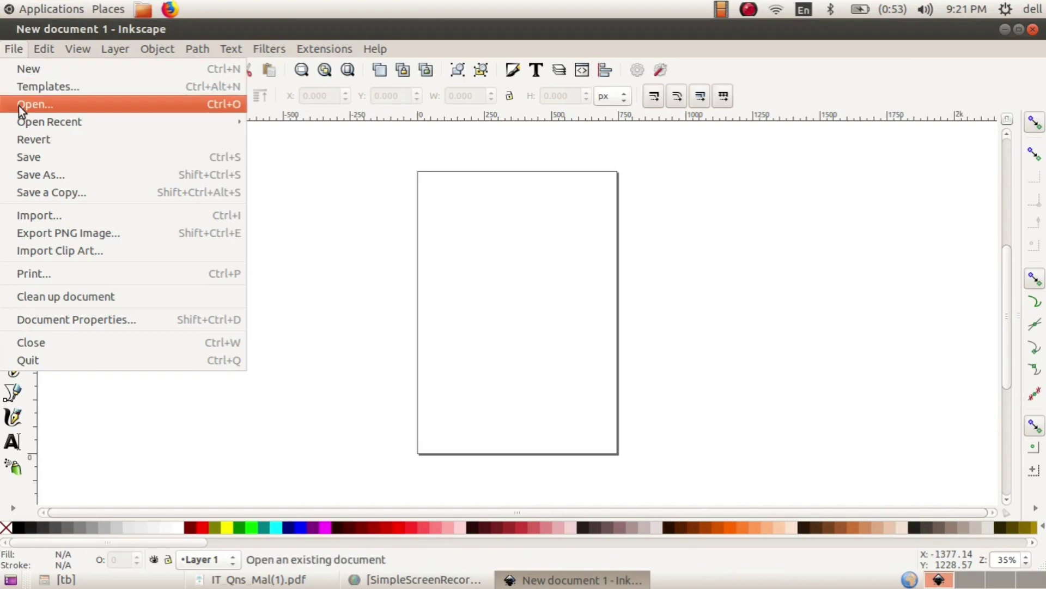
{"action": "left_click", "coordinate": [311, 217]}
{"action": "left_click", "coordinate": [13, 49]}
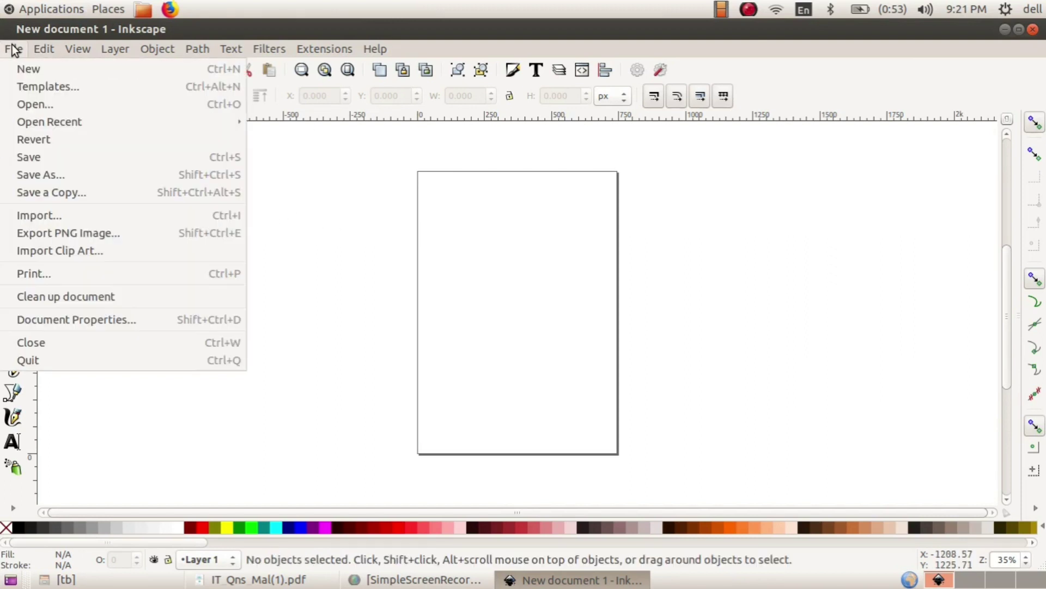
{"action": "left_click", "coordinate": [24, 319]}
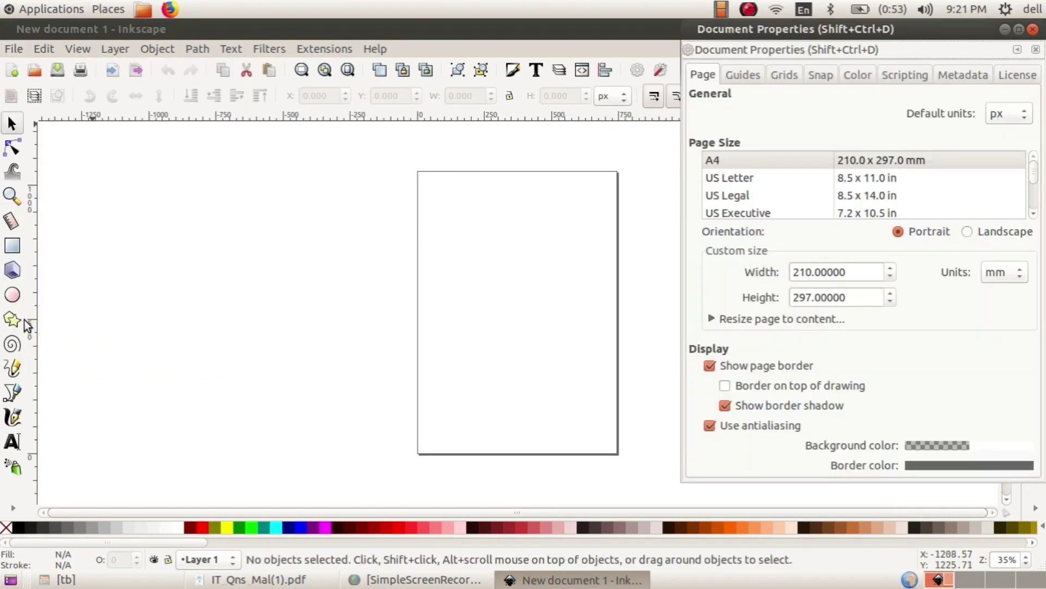
{"action": "left_click", "coordinate": [711, 366]}
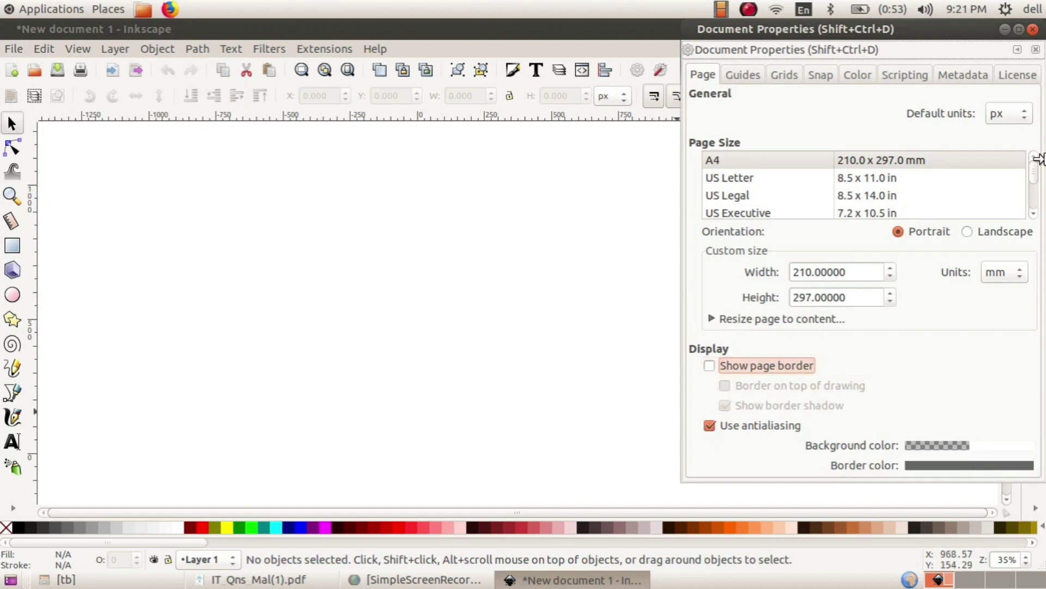
{"action": "left_click", "coordinate": [1035, 49]}
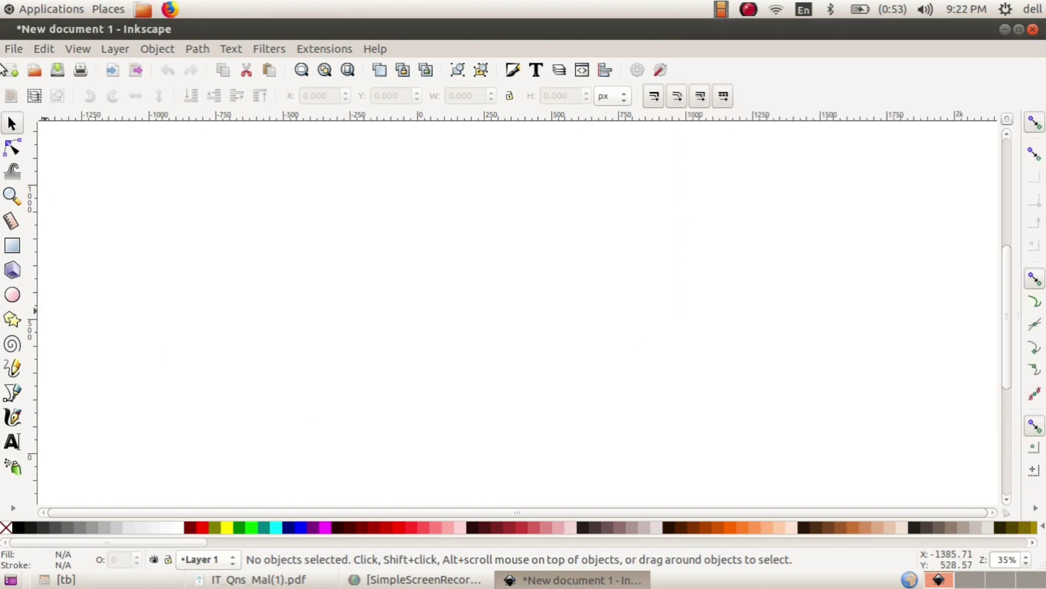
{"action": "left_click", "coordinate": [12, 49]}
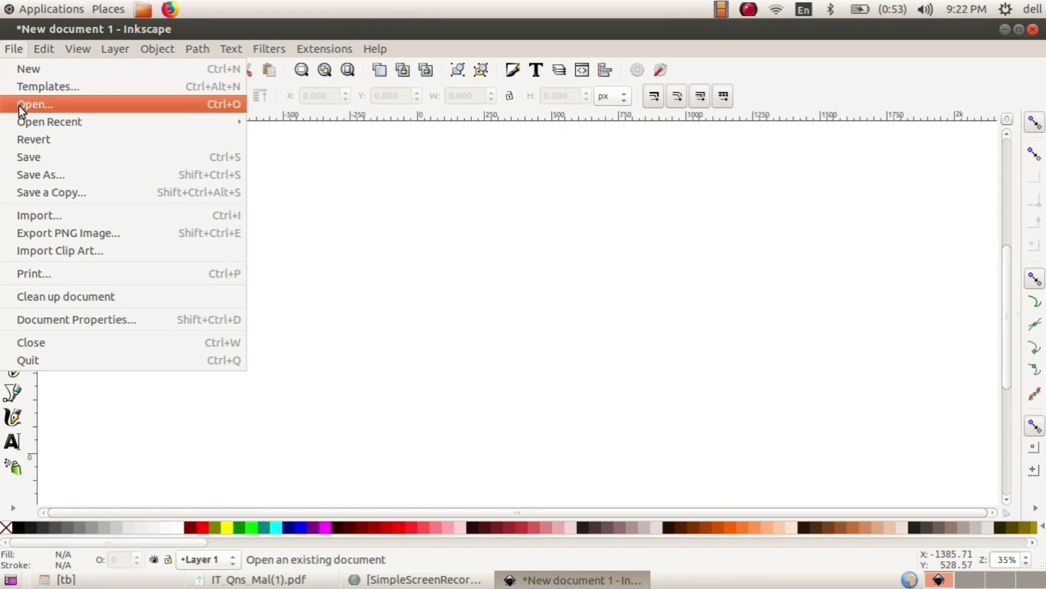
- Open flowers.svg from the Images10 folder
{"action": "left_click", "coordinate": [18, 106]}
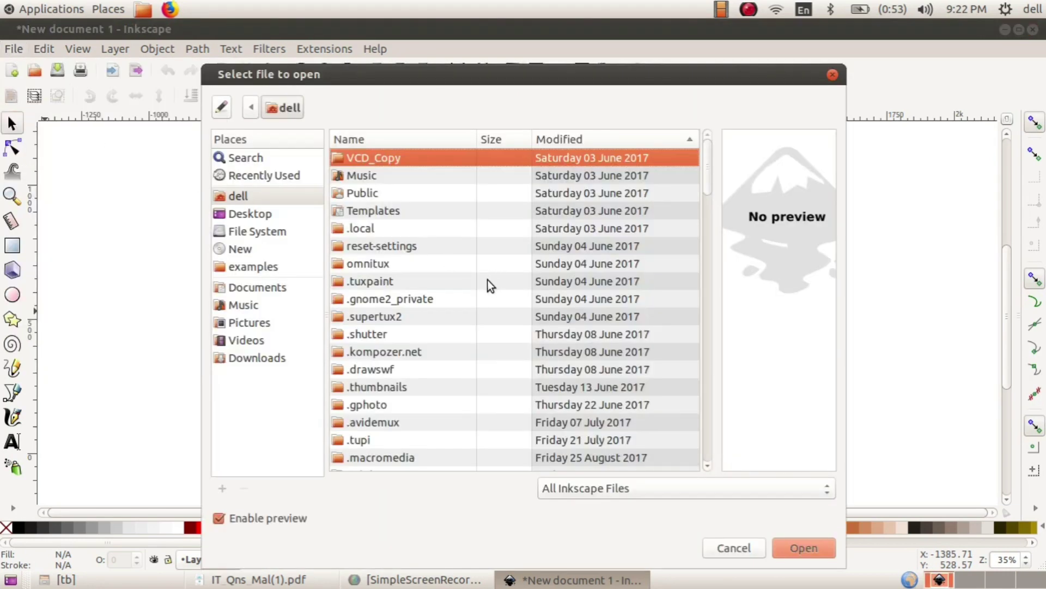
{"action": "scroll", "coordinate": [440, 282], "scroll_direction": "down", "scroll_amount": 15}
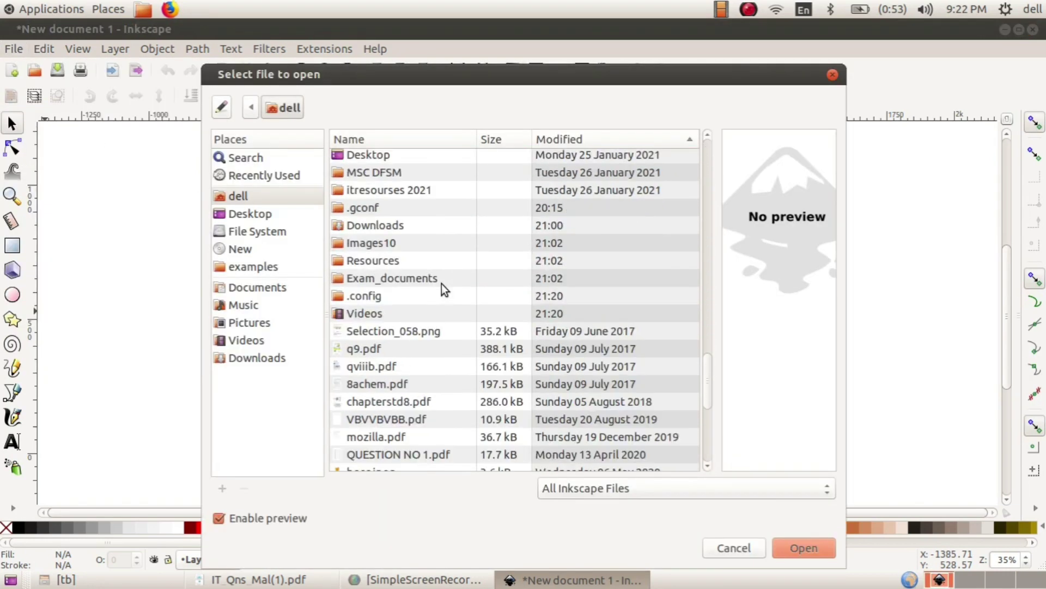
{"action": "double_click", "coordinate": [384, 245]}
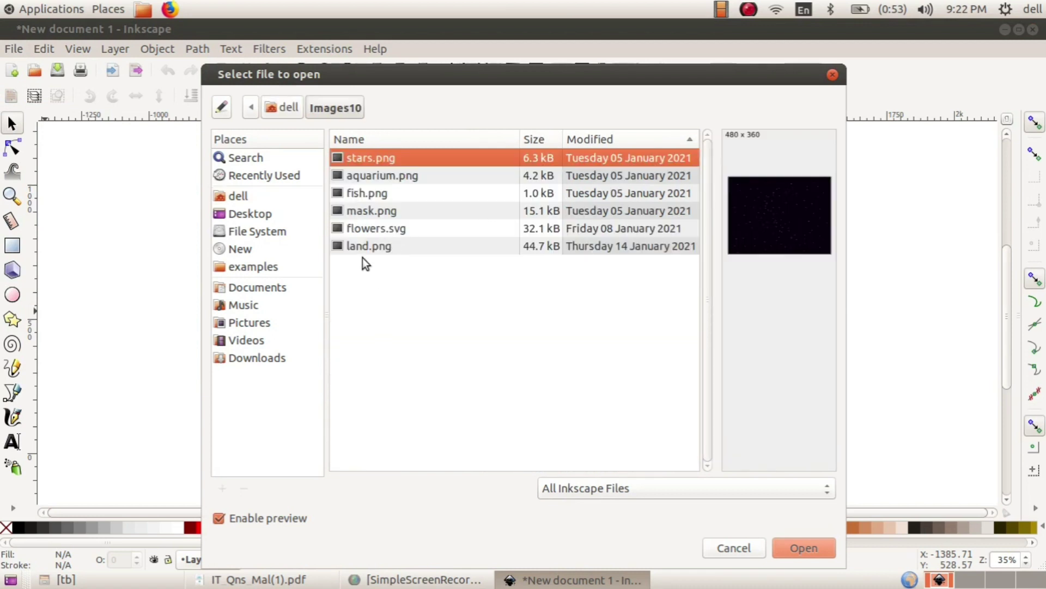
{"action": "left_click", "coordinate": [367, 229]}
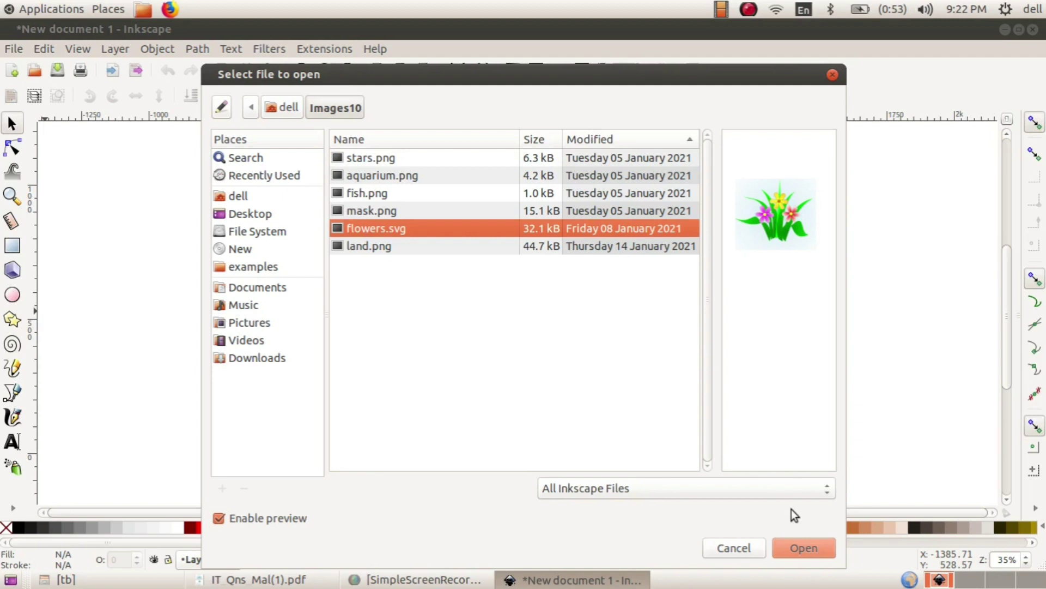
{"action": "left_click", "coordinate": [798, 548]}
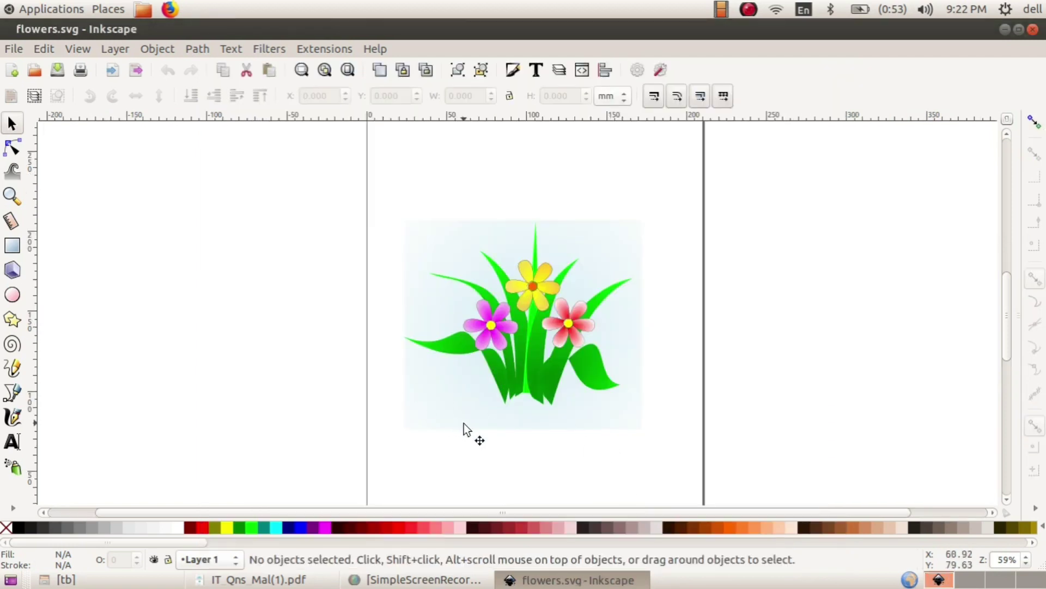
- Check the potted-plant reference picture in the question PDF, then return to the flowers drawing
{"action": "left_click", "coordinate": [327, 581]}
{"action": "scroll", "coordinate": [502, 123], "scroll_direction": "up", "scroll_amount": 3}
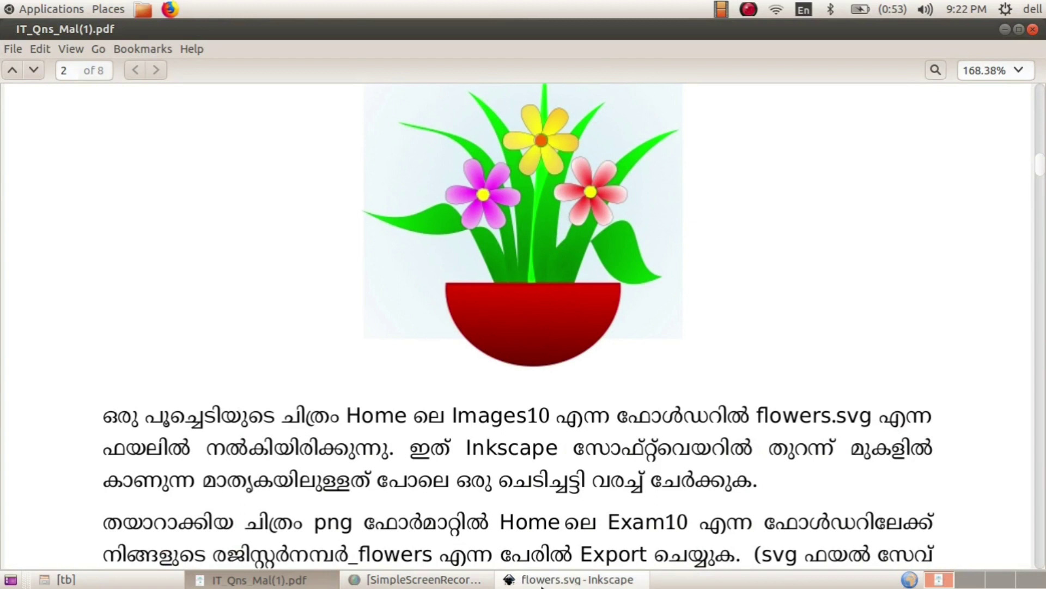
{"action": "left_click", "coordinate": [541, 582]}
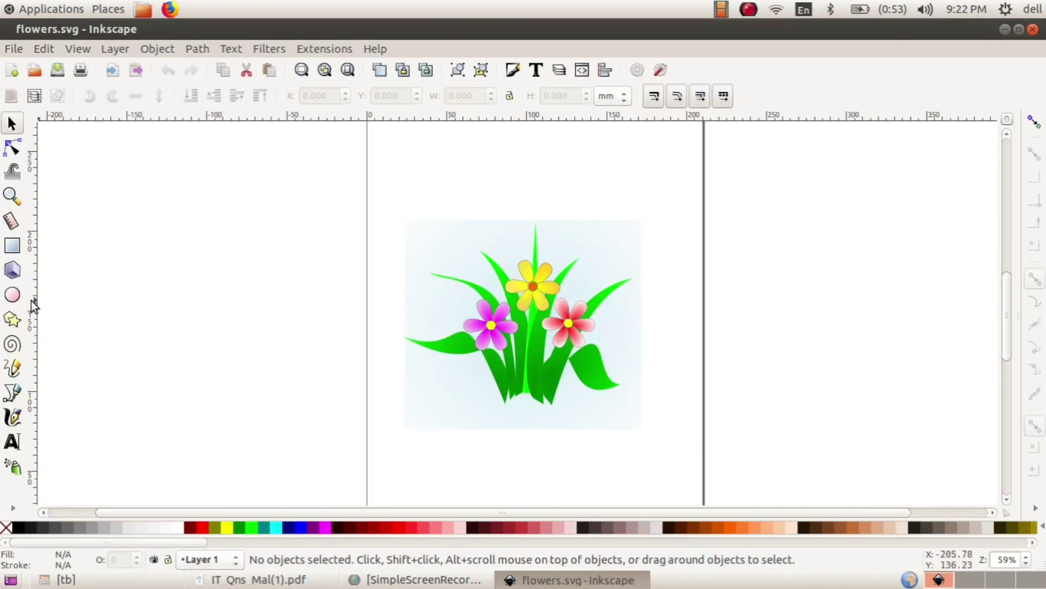
{"action": "left_click", "coordinate": [13, 296]}
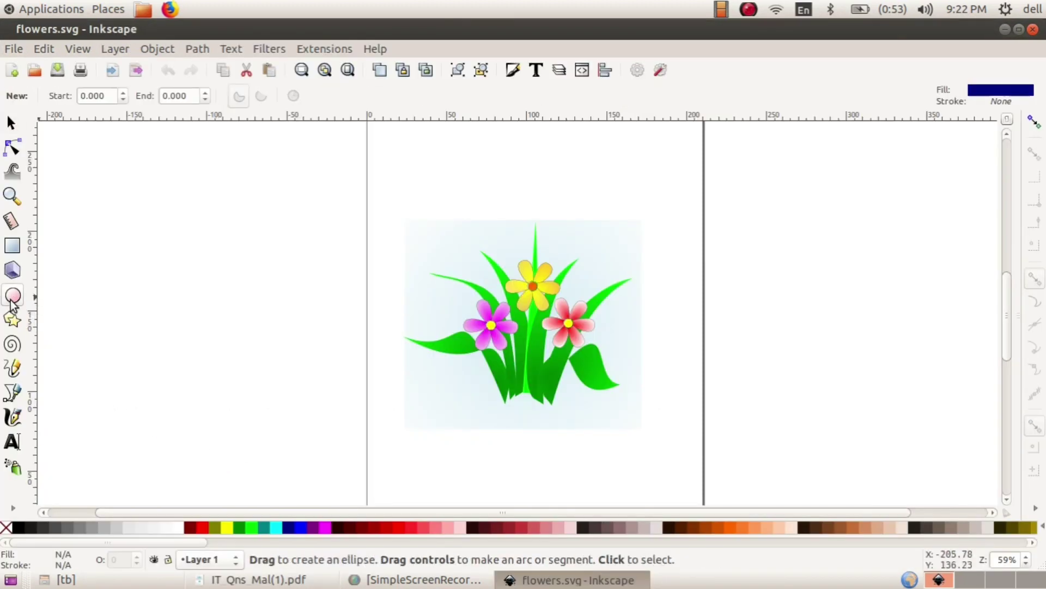
- Draw a maroon circle and an aqua rectangle covering its top half
{"action": "left_click_drag", "start_coordinate": [117, 226], "coordinate": [297, 403]}
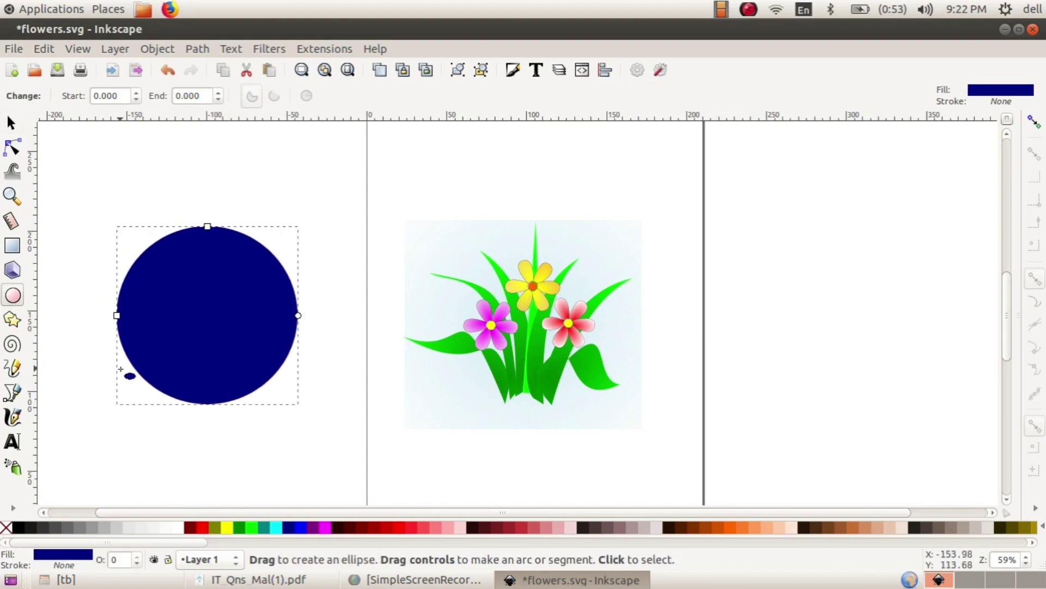
{"action": "left_click", "coordinate": [12, 122]}
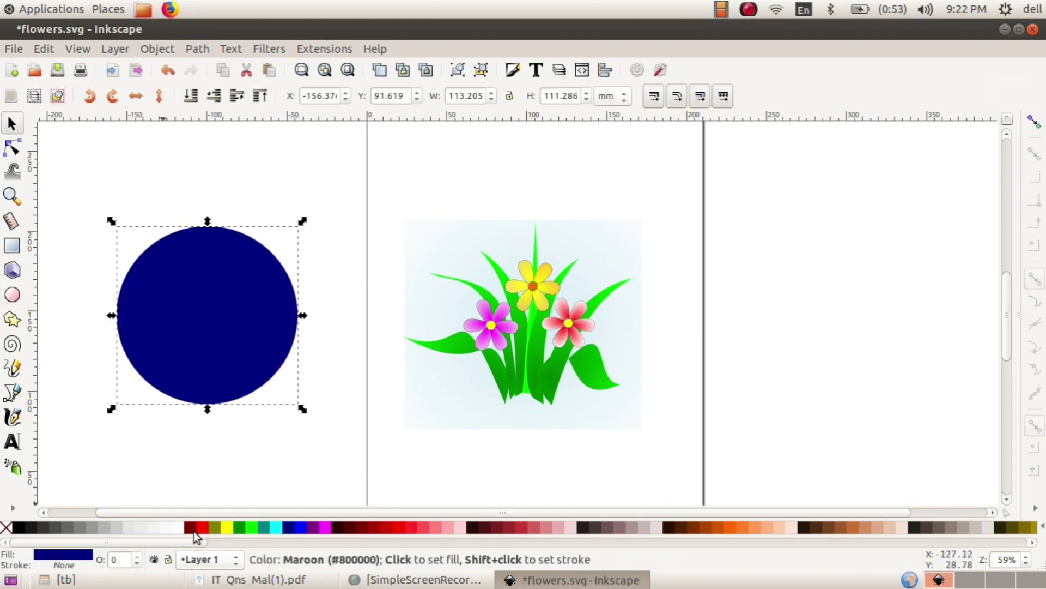
{"action": "left_click", "coordinate": [194, 534]}
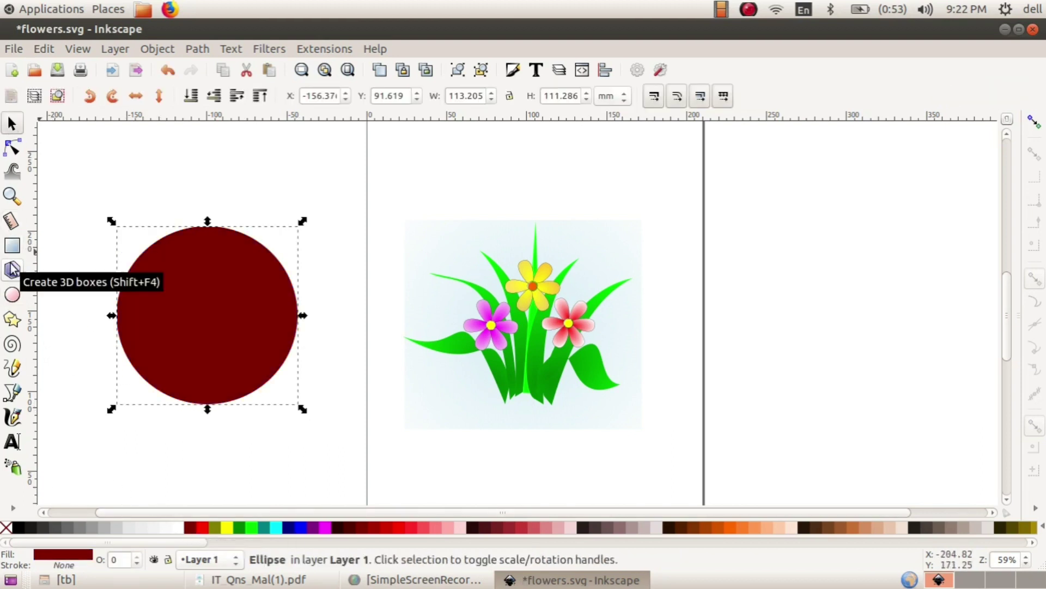
{"action": "left_click", "coordinate": [11, 246]}
{"action": "left_click_drag", "start_coordinate": [63, 165], "coordinate": [335, 331]}
{"action": "left_click", "coordinate": [12, 123]}
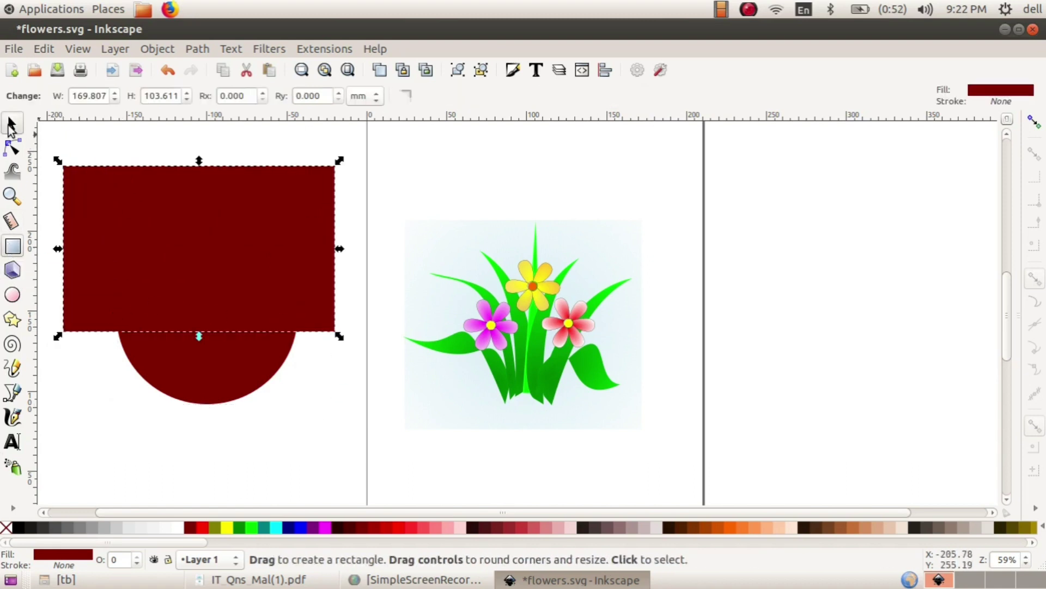
{"action": "left_click", "coordinate": [277, 527]}
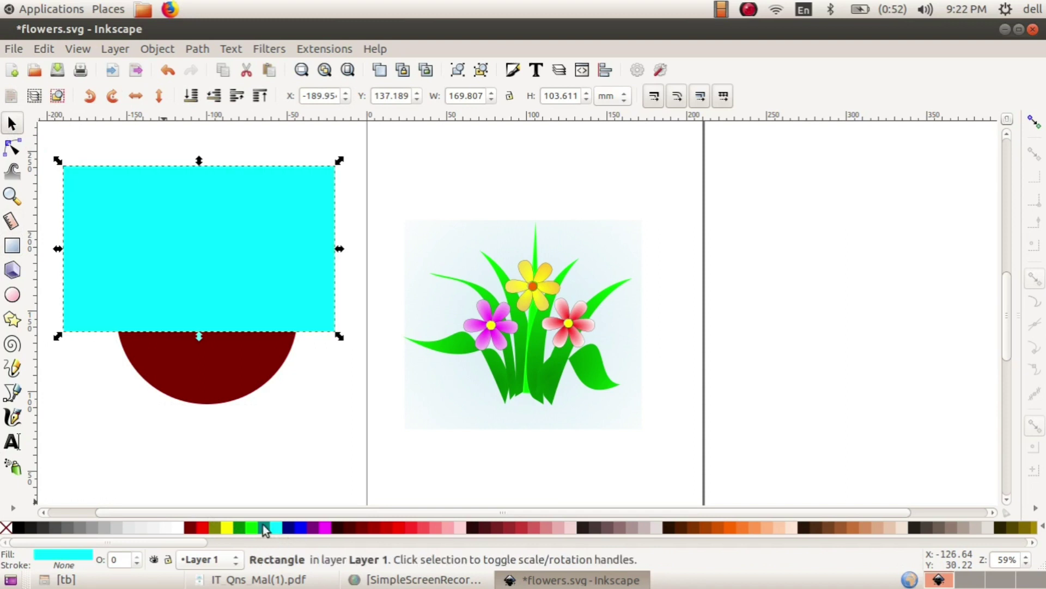
{"action": "left_click", "coordinate": [192, 410]}
- Subtract the rectangle with Path > Difference and move the half-circle pot under the flowers
{"action": "left_click_drag", "start_coordinate": [54, 135], "coordinate": [351, 435]}
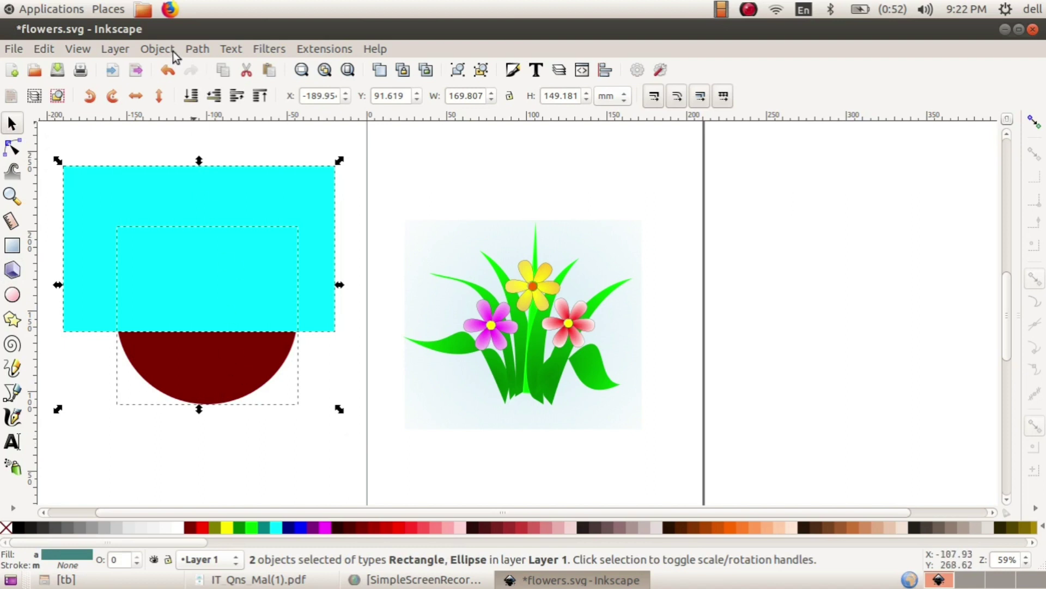
{"action": "left_click", "coordinate": [197, 49]}
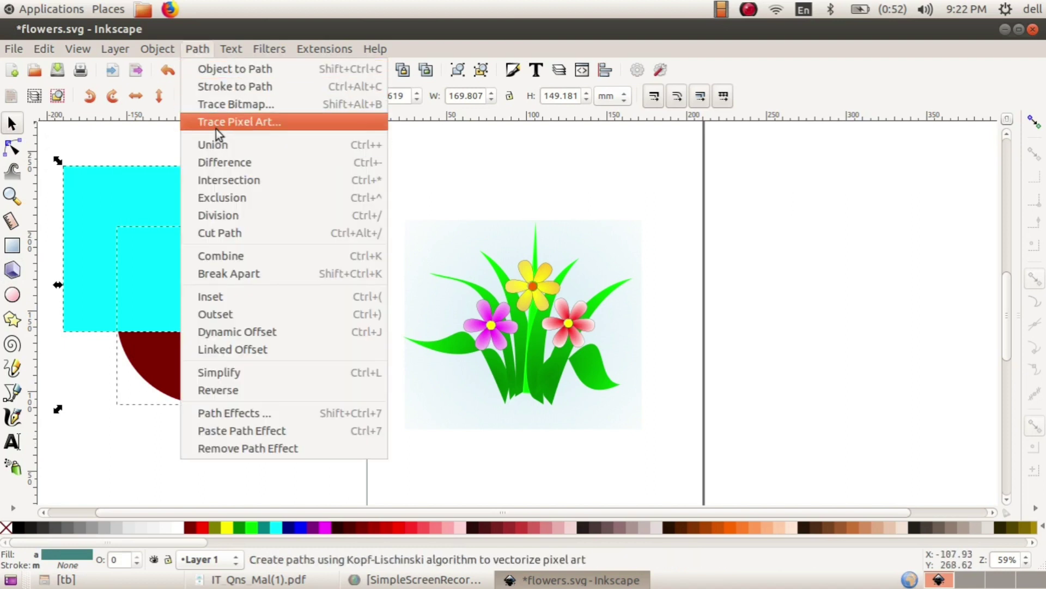
{"action": "left_click", "coordinate": [242, 161]}
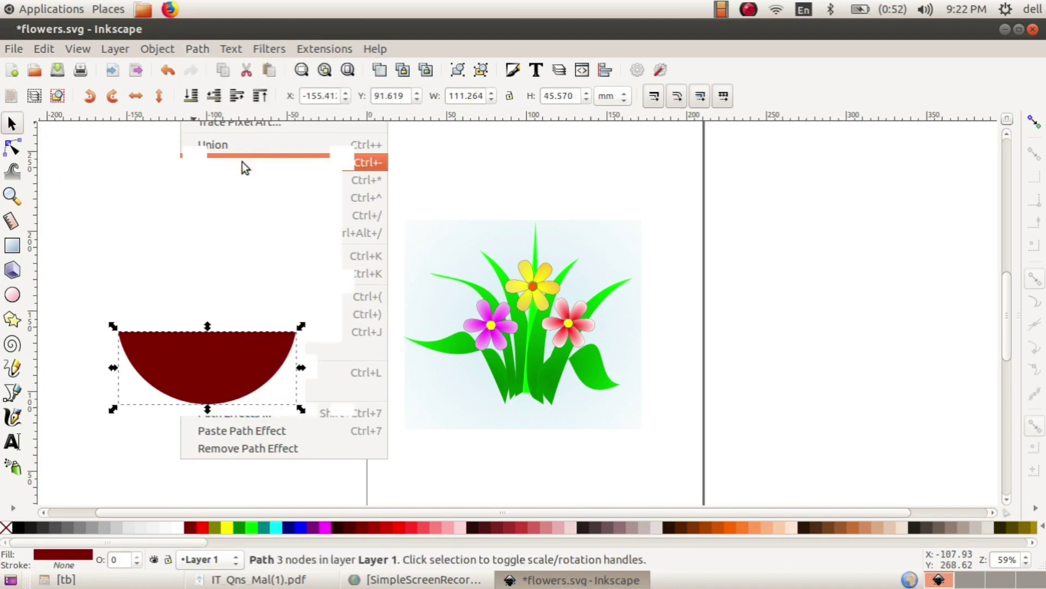
{"action": "left_click_drag", "start_coordinate": [203, 355], "coordinate": [525, 397]}
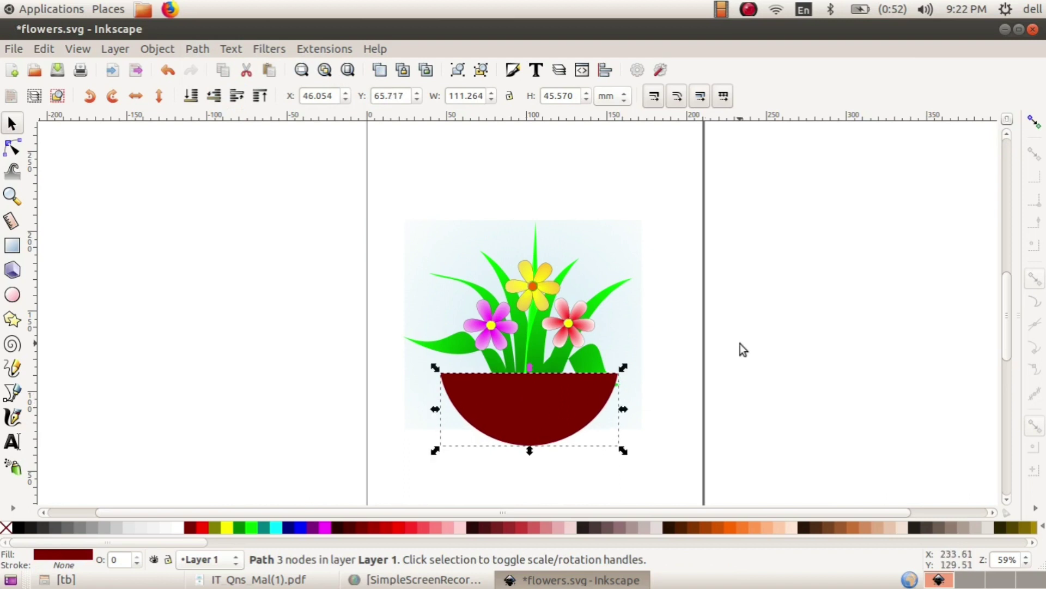
- Undo the last pot move and lower the pot slightly to sit under the flowers
{"action": "left_click", "coordinate": [742, 342]}
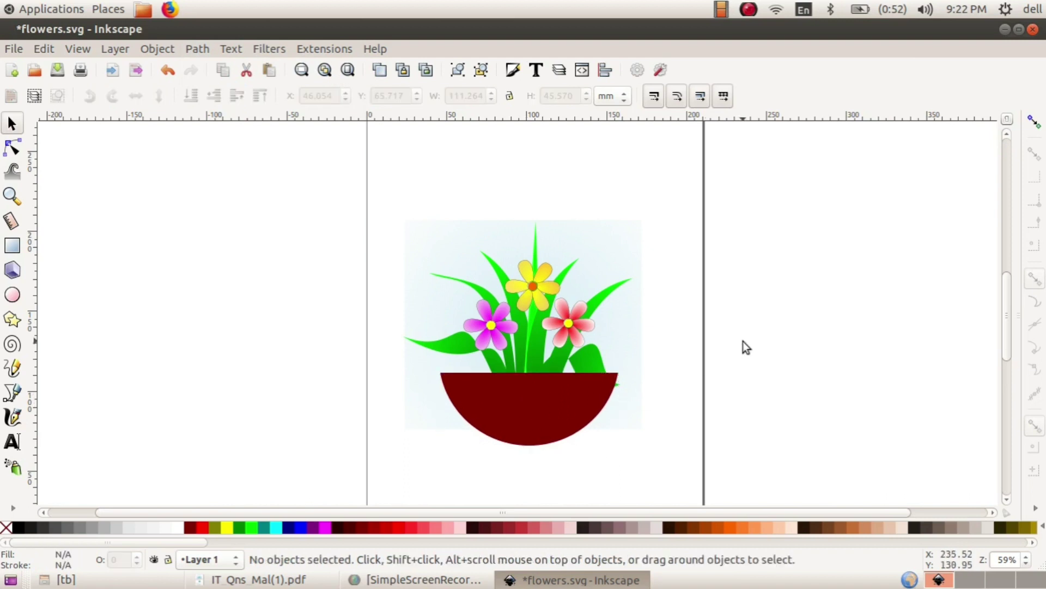
{"action": "left_click", "coordinate": [534, 326]}
{"action": "key", "text": "ctrl+z"}
{"action": "left_click", "coordinate": [525, 403]}
{"action": "left_click_drag", "start_coordinate": [525, 404], "coordinate": [525, 417]}
{"action": "left_click", "coordinate": [814, 325]}
- Group the pot, flowers and background into one object and nudge it into place
{"action": "left_click_drag", "start_coordinate": [320, 185], "coordinate": [725, 488]}
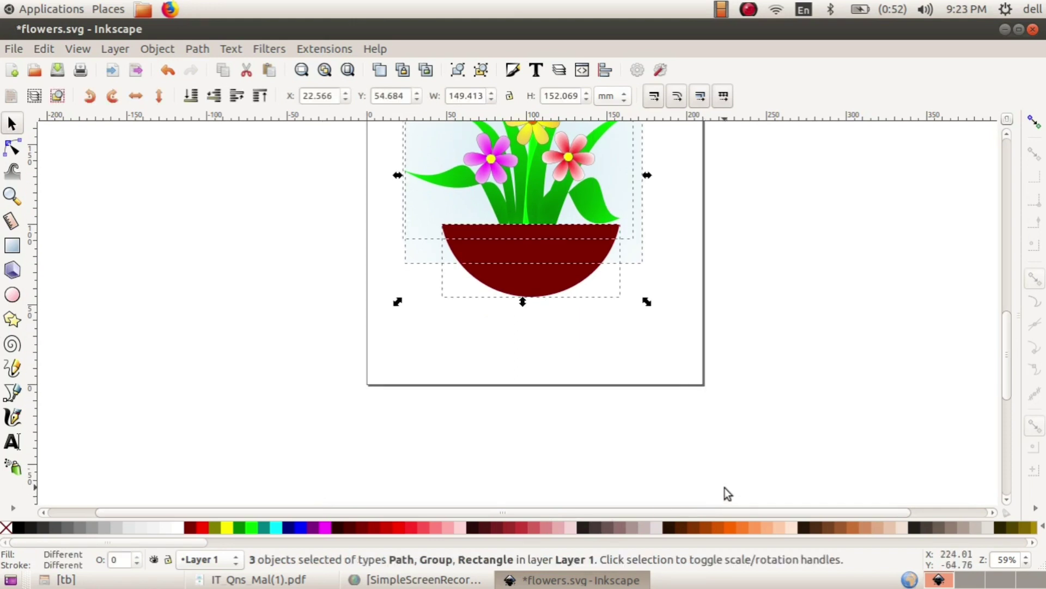
{"action": "left_click", "coordinate": [157, 48]}
{"action": "left_click", "coordinate": [158, 123]}
{"action": "scroll", "coordinate": [415, 336], "scroll_direction": "up", "scroll_amount": 5}
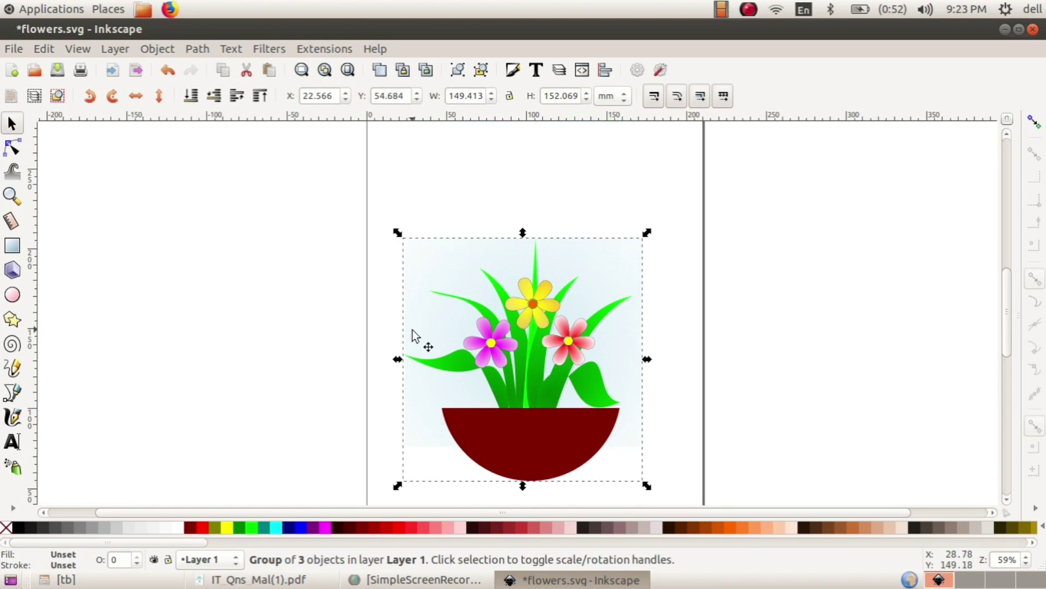
{"action": "scroll", "coordinate": [469, 373], "scroll_direction": "down", "scroll_amount": 3}
{"action": "mouse_move", "coordinate": [559, 340]}
{"action": "left_mouse_down"}
{"action": "mouse_move", "coordinate": [553, 347]}
{"action": "mouse_move", "coordinate": [574, 333]}
{"action": "left_mouse_up"}
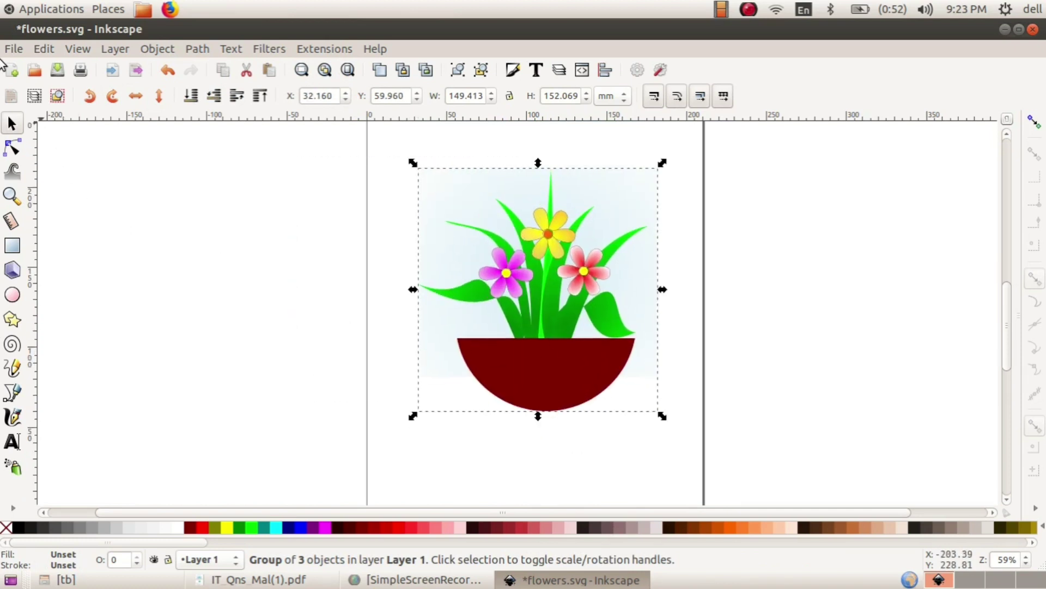
{"action": "left_click", "coordinate": [14, 49]}
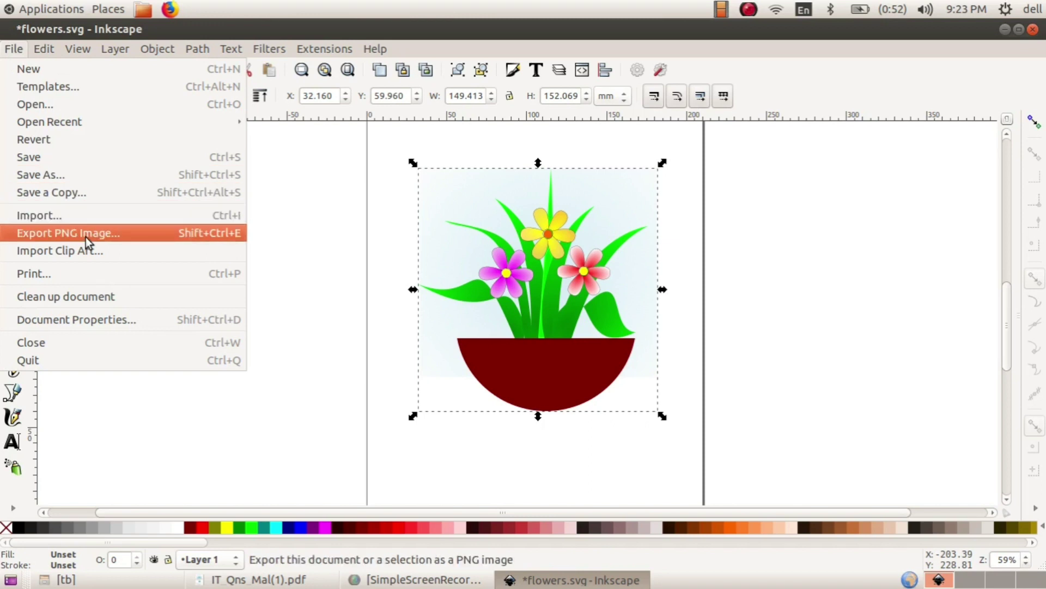
- Export the selected group as a PNG named with the registration number plus '_FLOWER' in the home folder
{"action": "left_click", "coordinate": [86, 236]}
{"action": "left_click", "coordinate": [983, 370]}
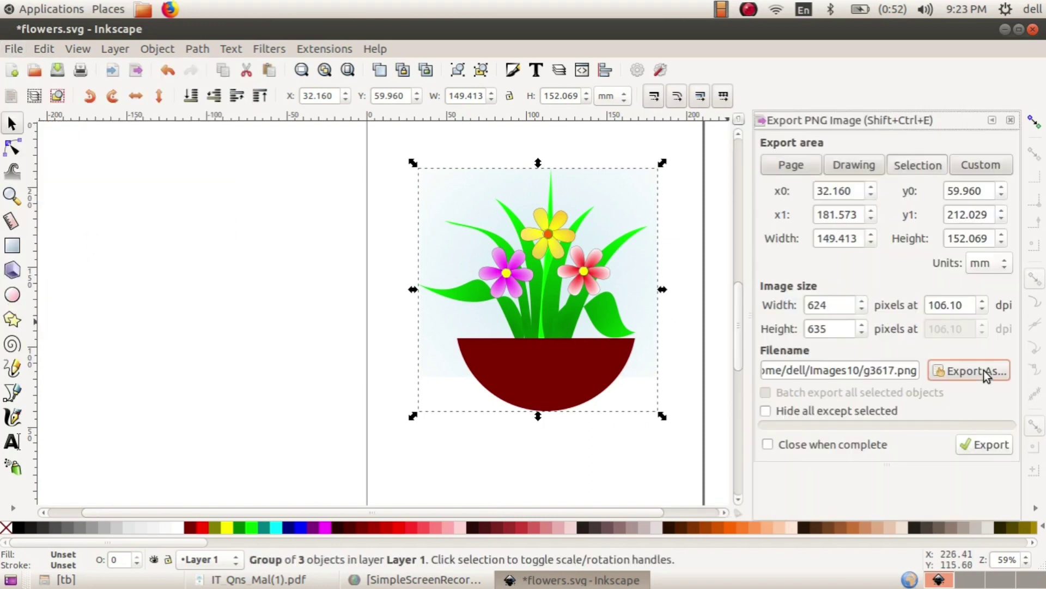
{"action": "type", "text": "244557"}
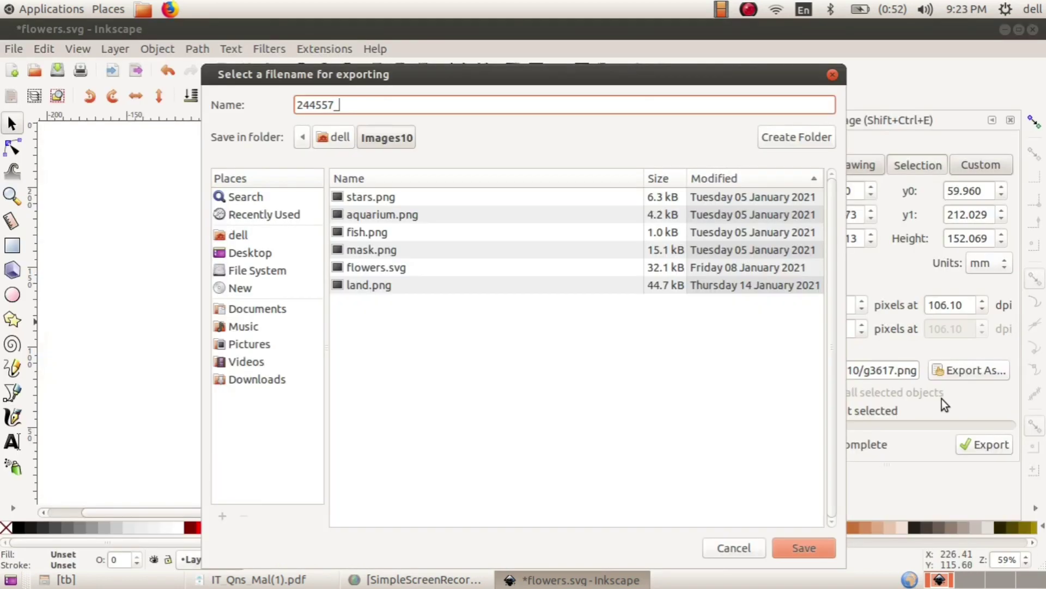
{"action": "type", "text": "_FLOWER"}
{"action": "left_click", "coordinate": [259, 229]}
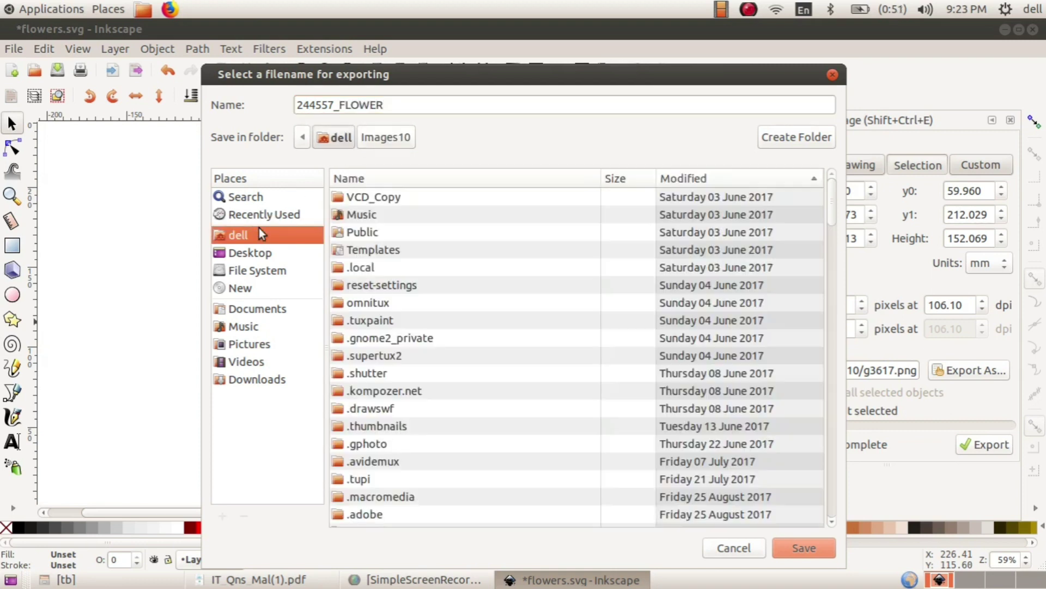
{"action": "left_click", "coordinate": [803, 548]}
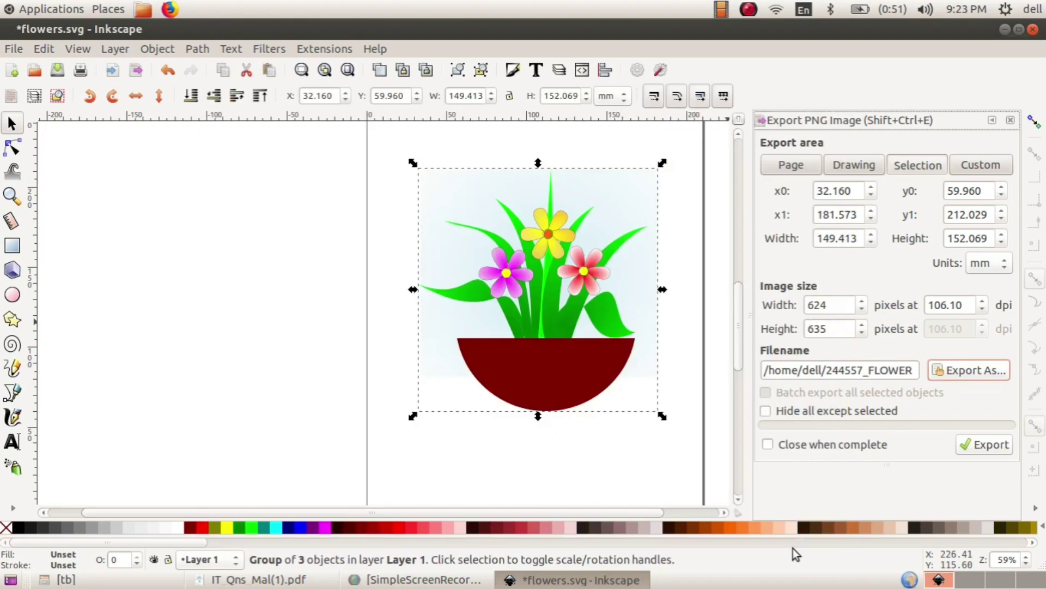
{"action": "left_click", "coordinate": [1006, 447]}
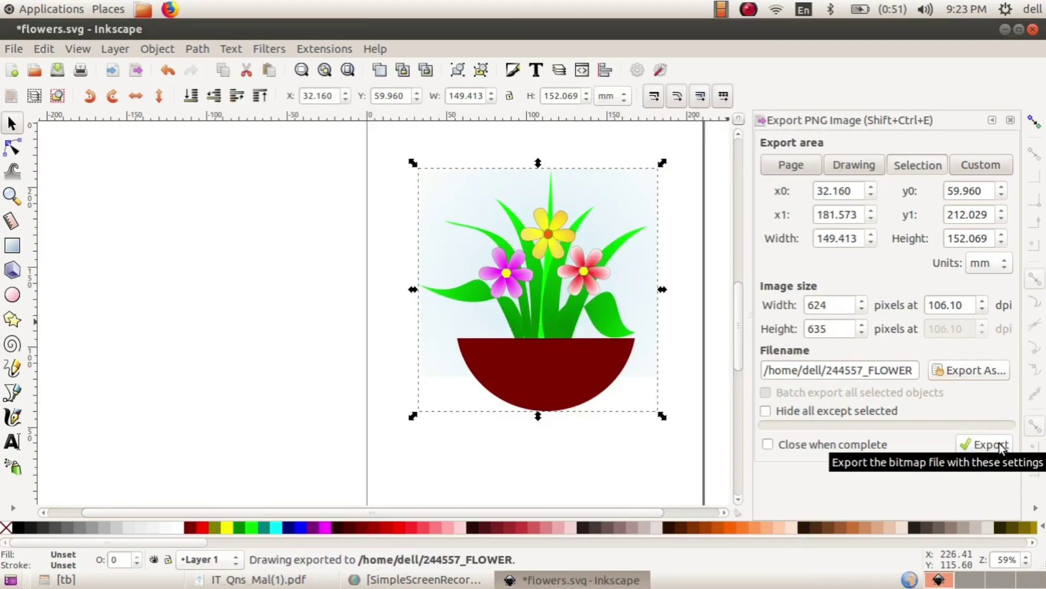